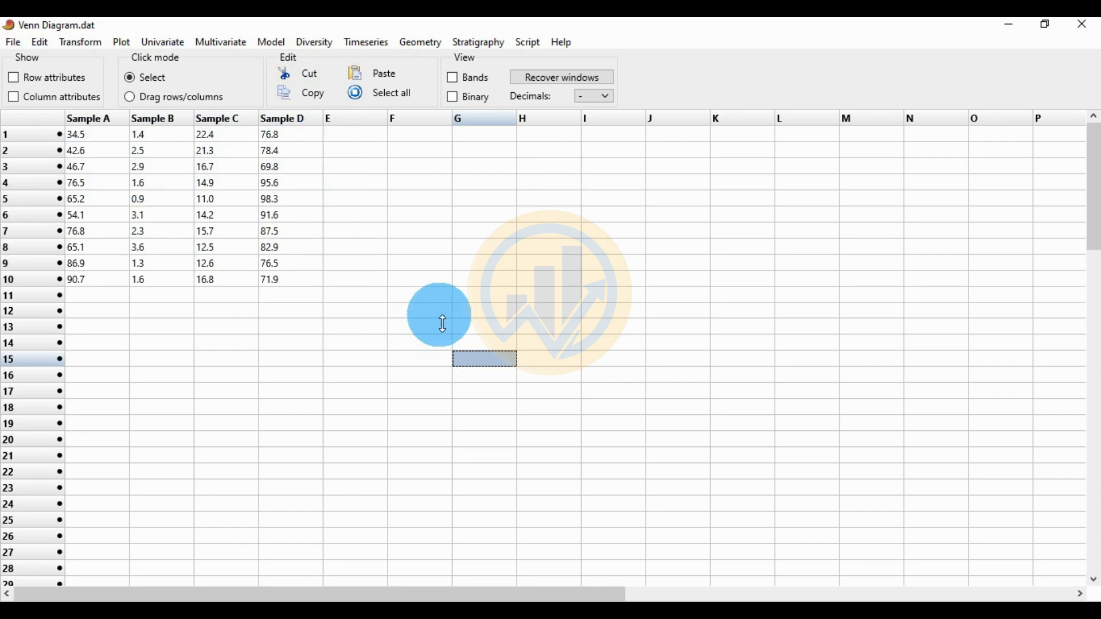
# - Review the 2 rows and 2 columns requirement in the Notepad notes, and select rows 1–2 of Sample A and Sample B in the data sheet
pyautogui.click(453, 608)
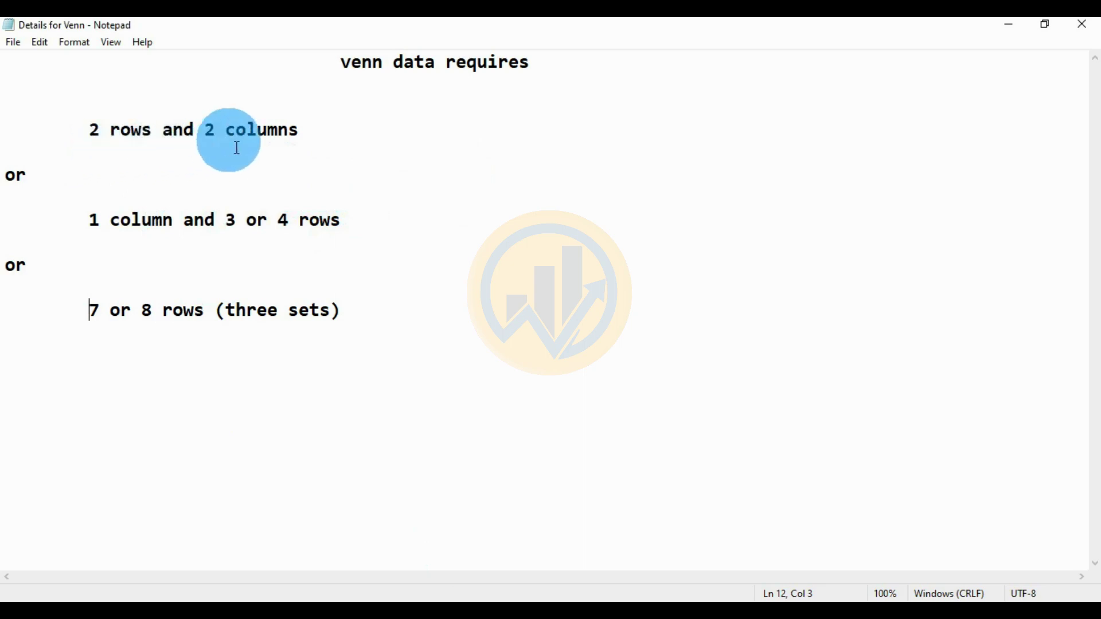
pyautogui.click(430, 603)
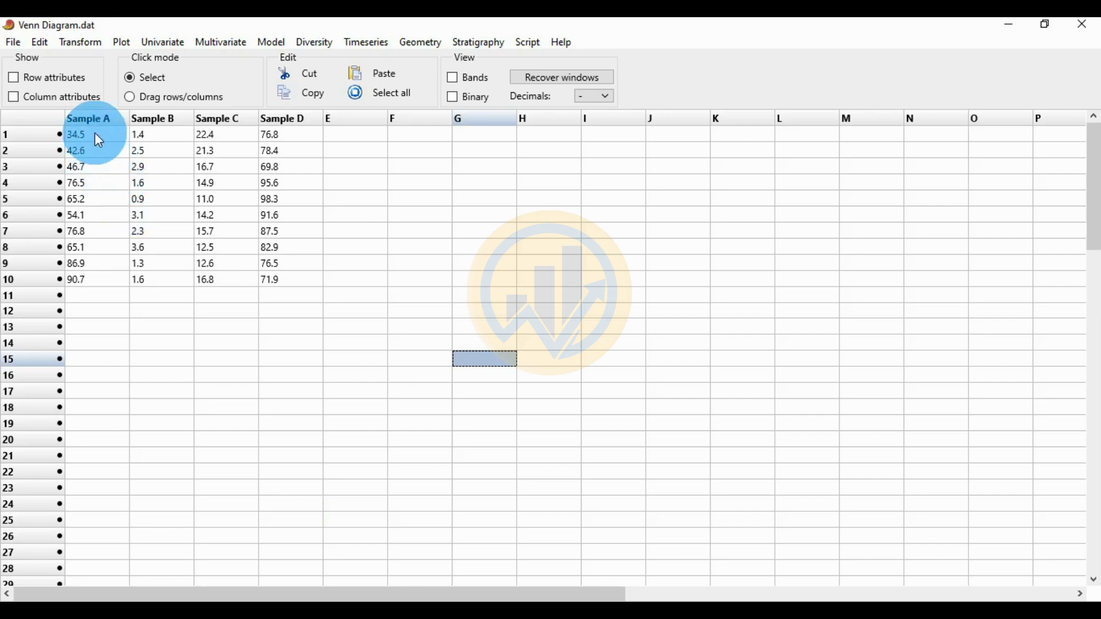
pyautogui.click(94, 132)
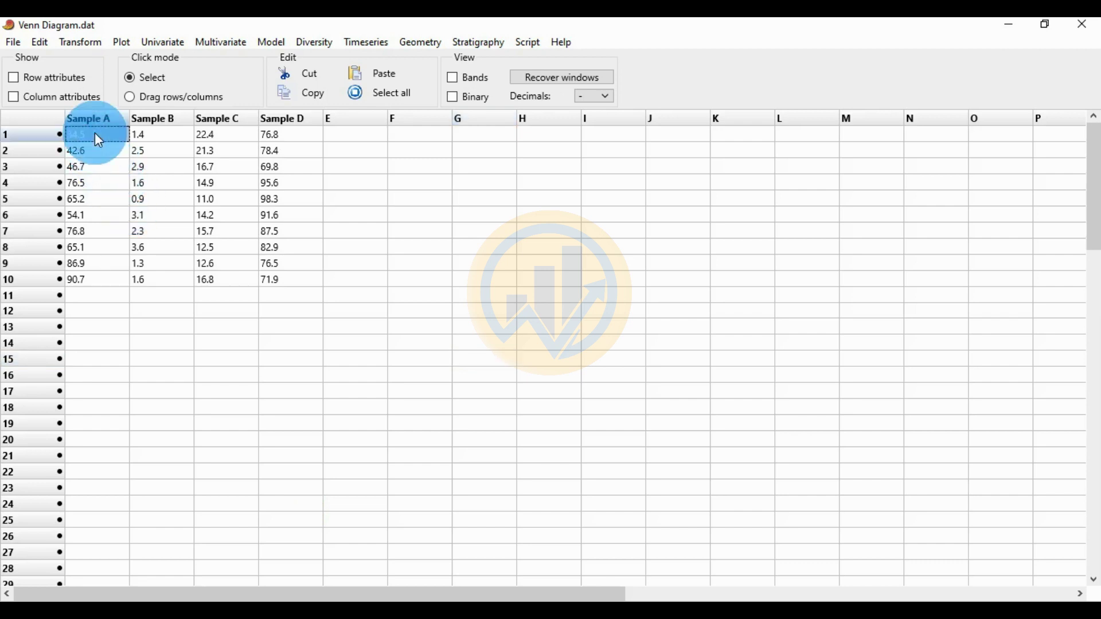
pyautogui.hotkey('shift', 'Right')
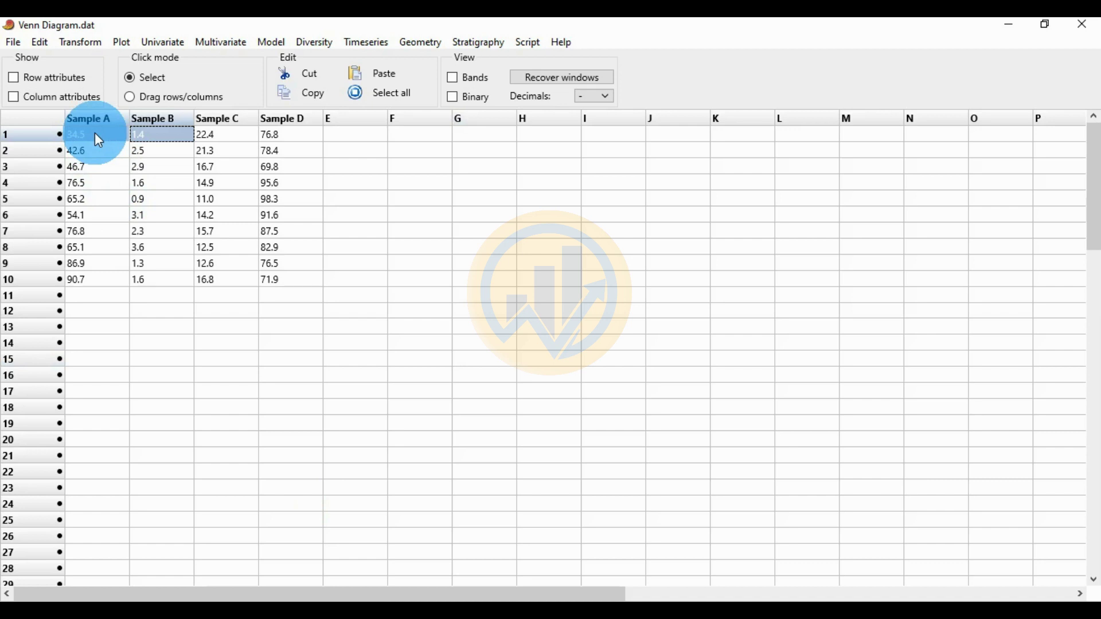
pyautogui.hotkey('shift', 'Down')
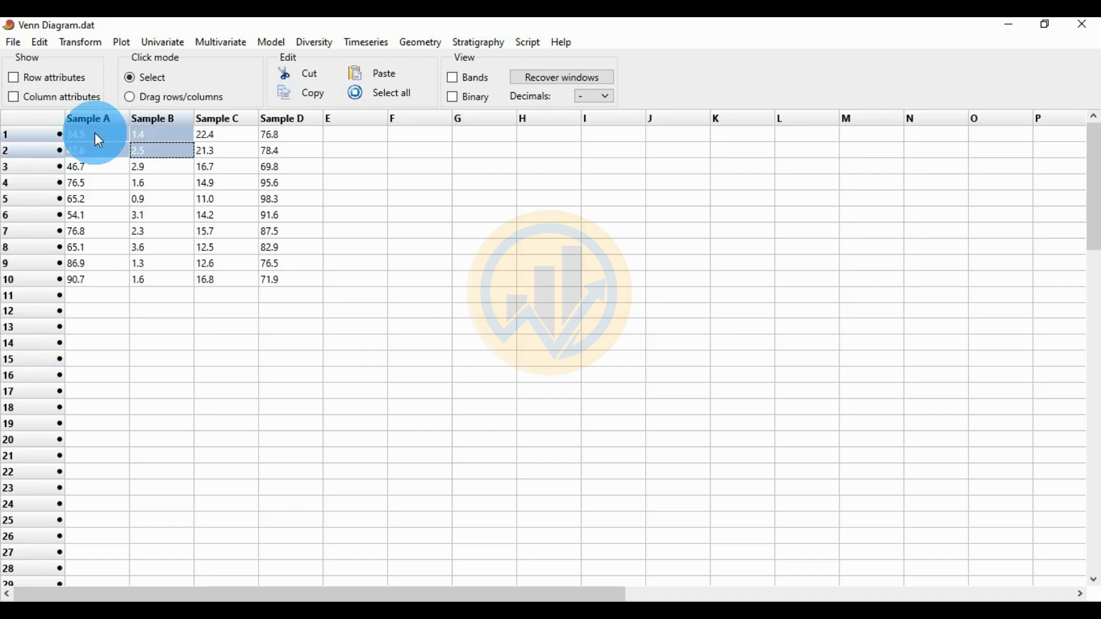
pyautogui.click(492, 611)
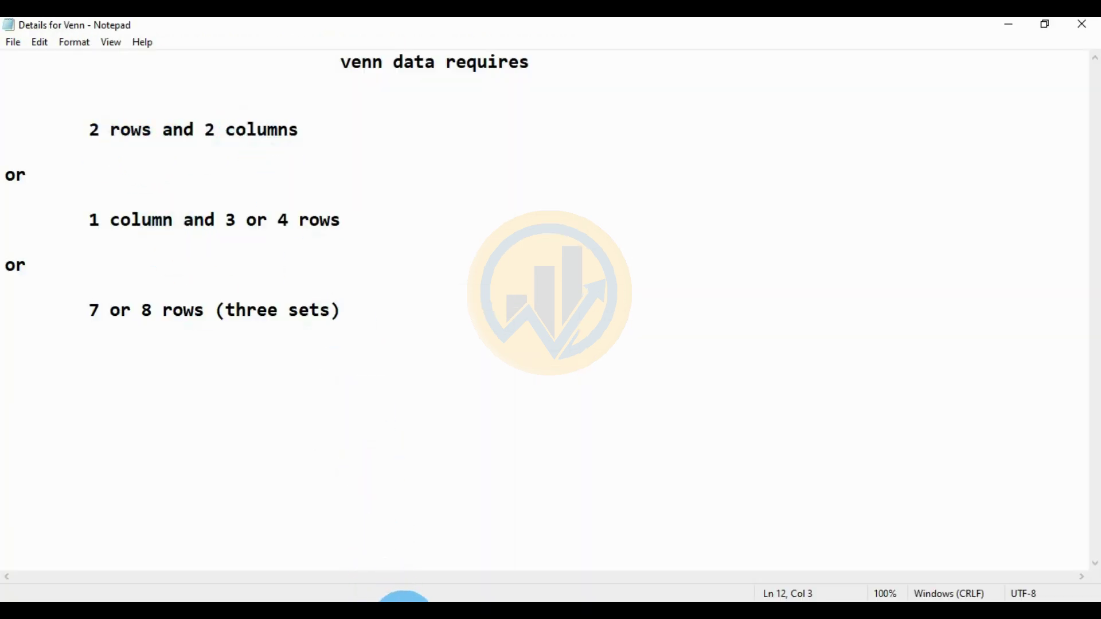
pyautogui.click(401, 611)
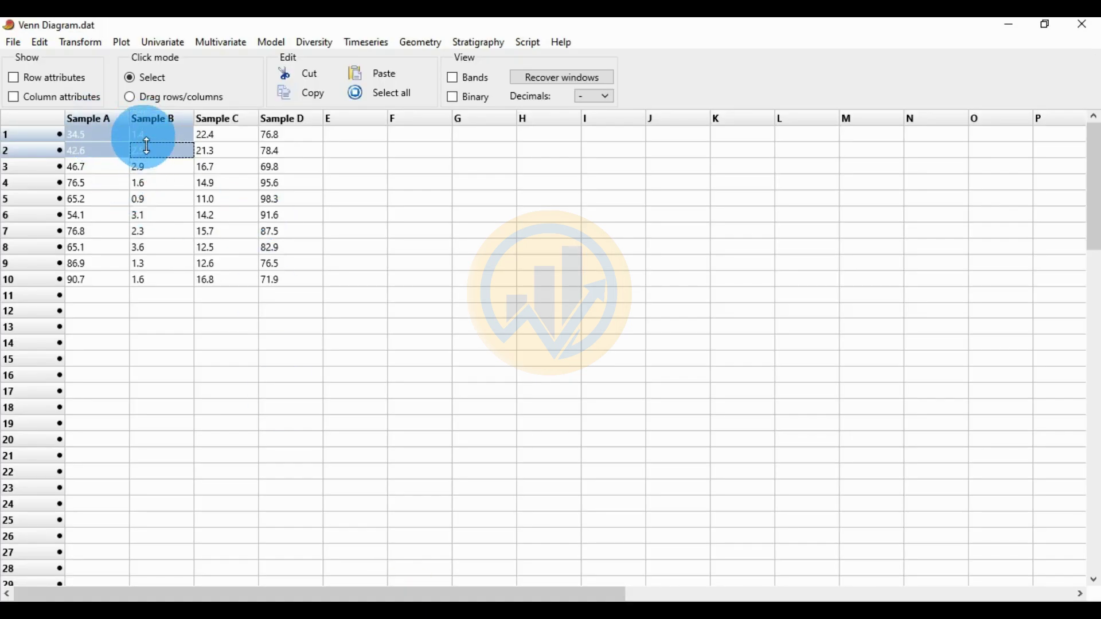
# - Plot a Venn diagram from the selected two rows of Sample A and Sample B, moving its window clear of the data
pyautogui.click(123, 43)
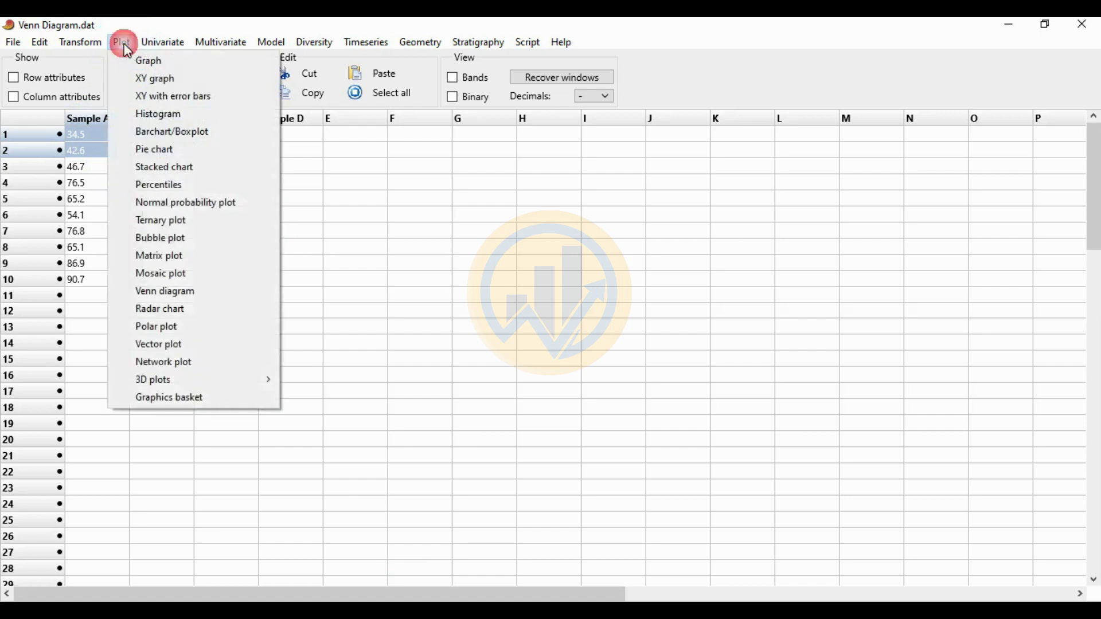
pyautogui.click(192, 295)
pyautogui.moveTo(304, 145); pyautogui.dragTo(473, 144)
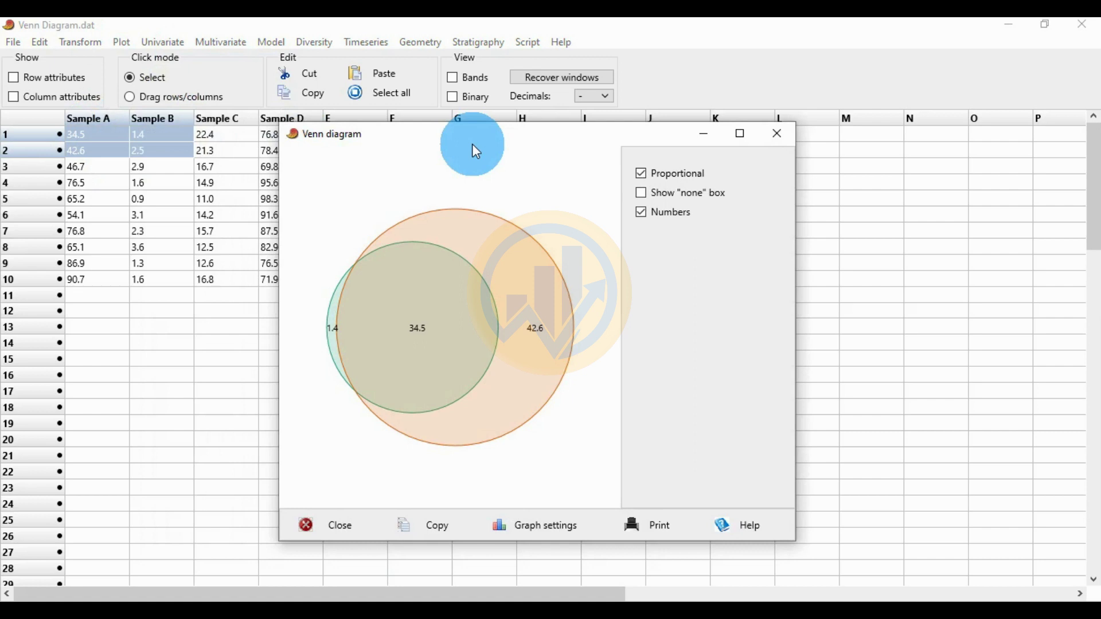
# - Show the "none" box in the Venn diagram, hide it again, and close the diagram
pyautogui.click(645, 193)
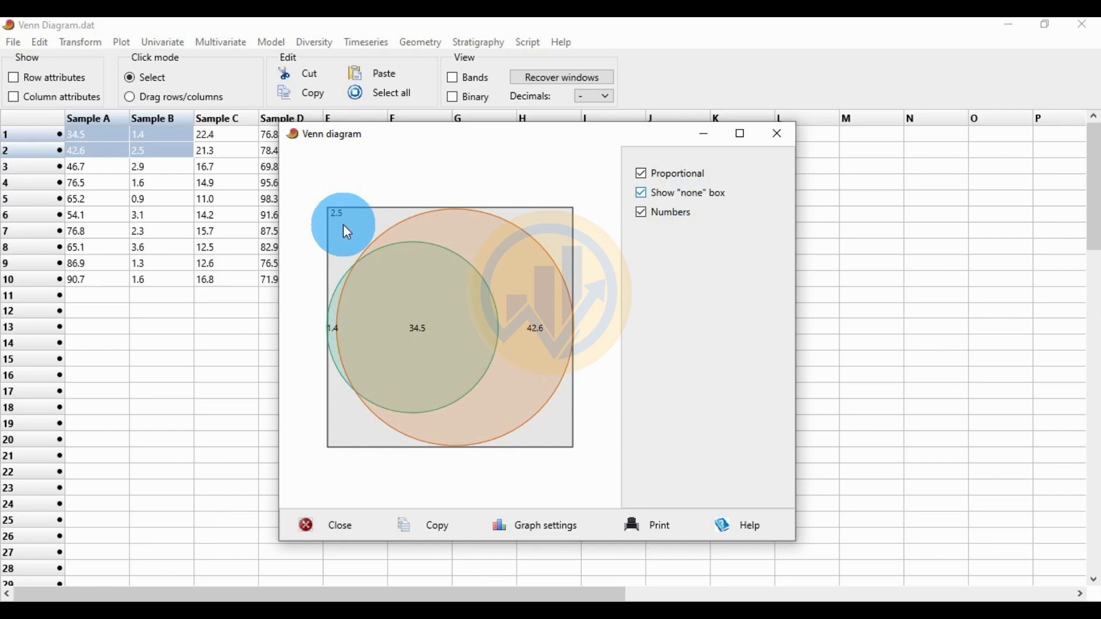
pyautogui.click(643, 194)
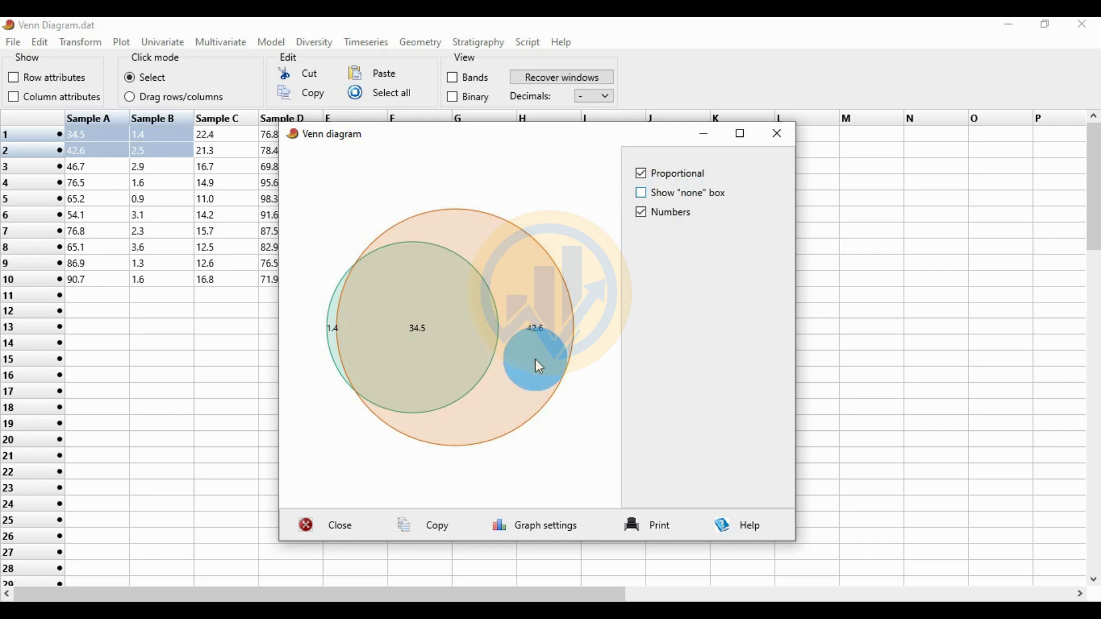
pyautogui.click(777, 136)
# - Highlight the "3 or 4 rows" requirement in the Notepad notes, and select rows 1–3 of Sample A in the data sheet
pyautogui.click(474, 569)
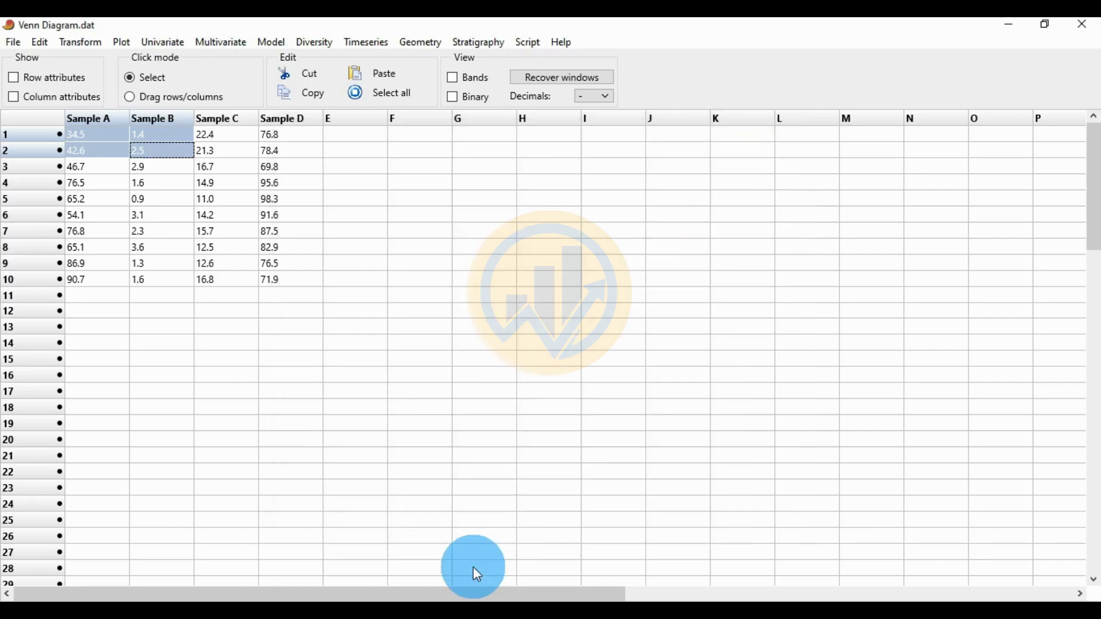
pyautogui.moveTo(92, 230); pyautogui.dragTo(344, 225)
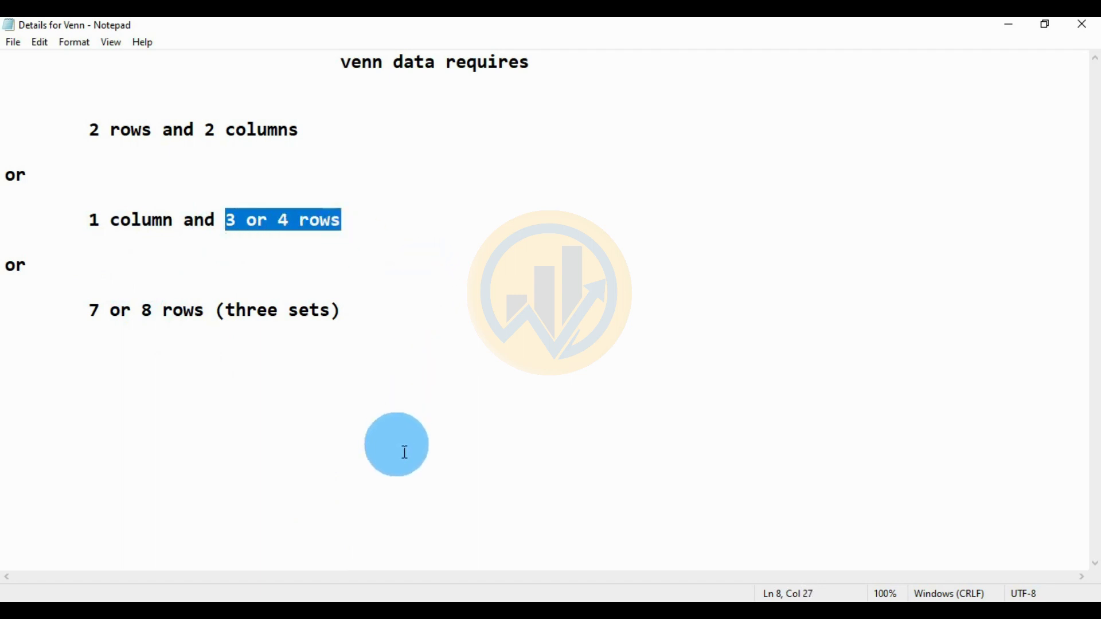
pyautogui.hotkey('alt', 'Tab')
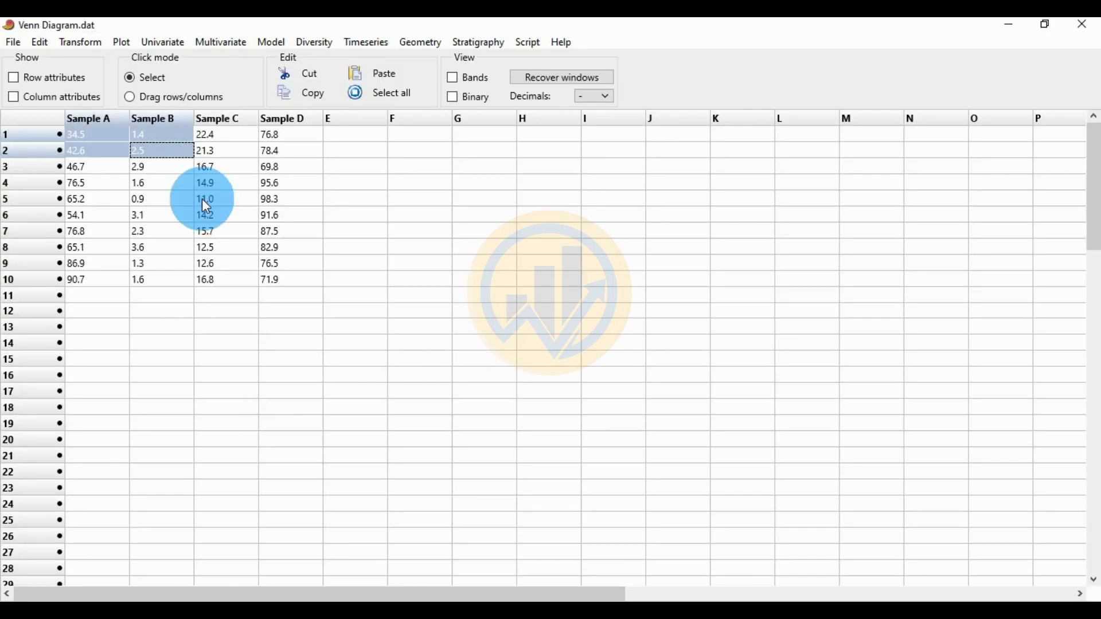
pyautogui.click(91, 133)
pyautogui.click(731, 288)
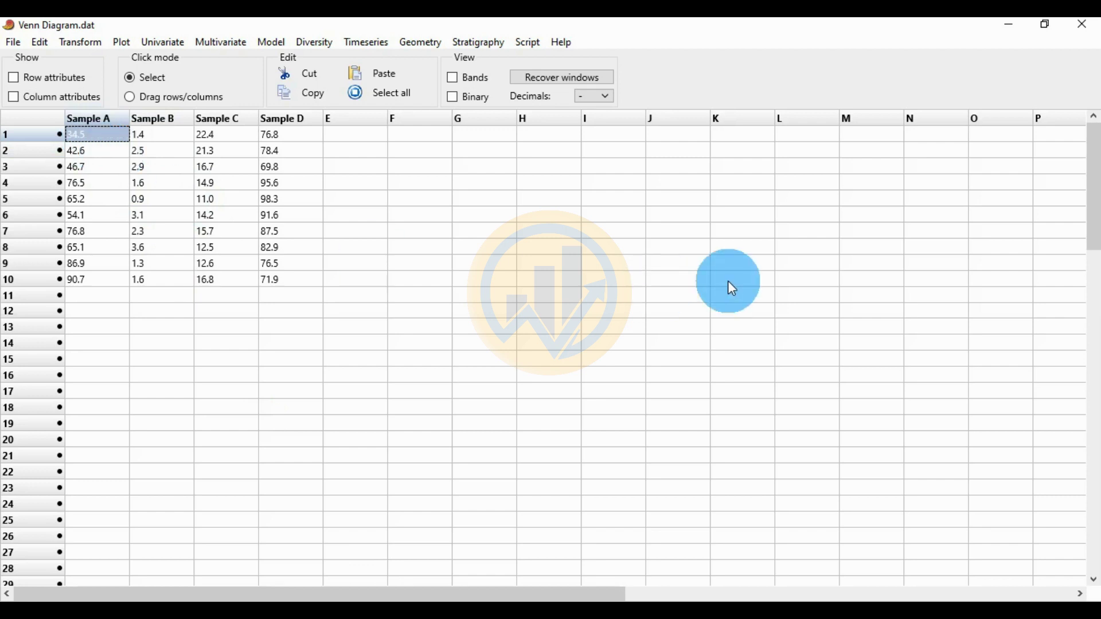
pyautogui.click(447, 598)
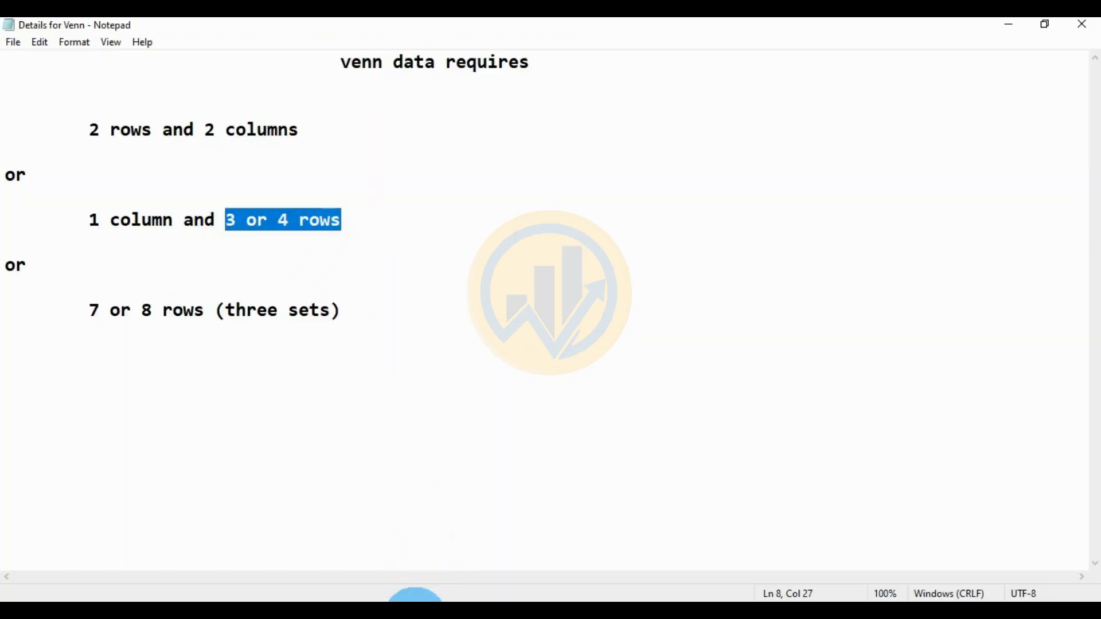
pyautogui.click(415, 597)
pyautogui.click(320, 430)
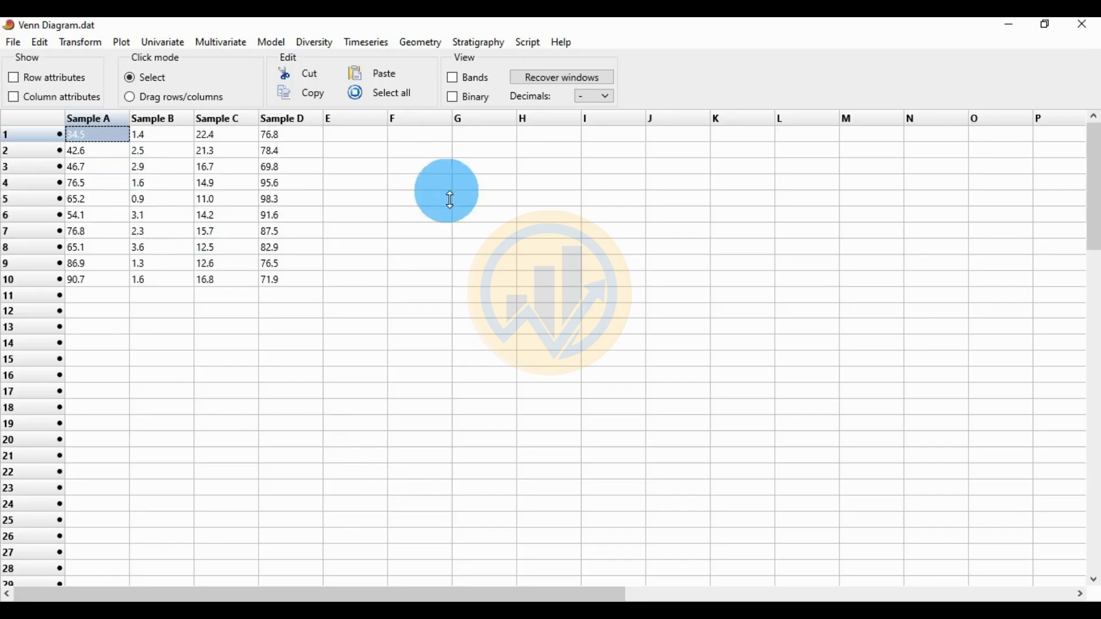
pyautogui.hotkey('shift', 'Down')
pyautogui.hotkey('shift', 'Down')
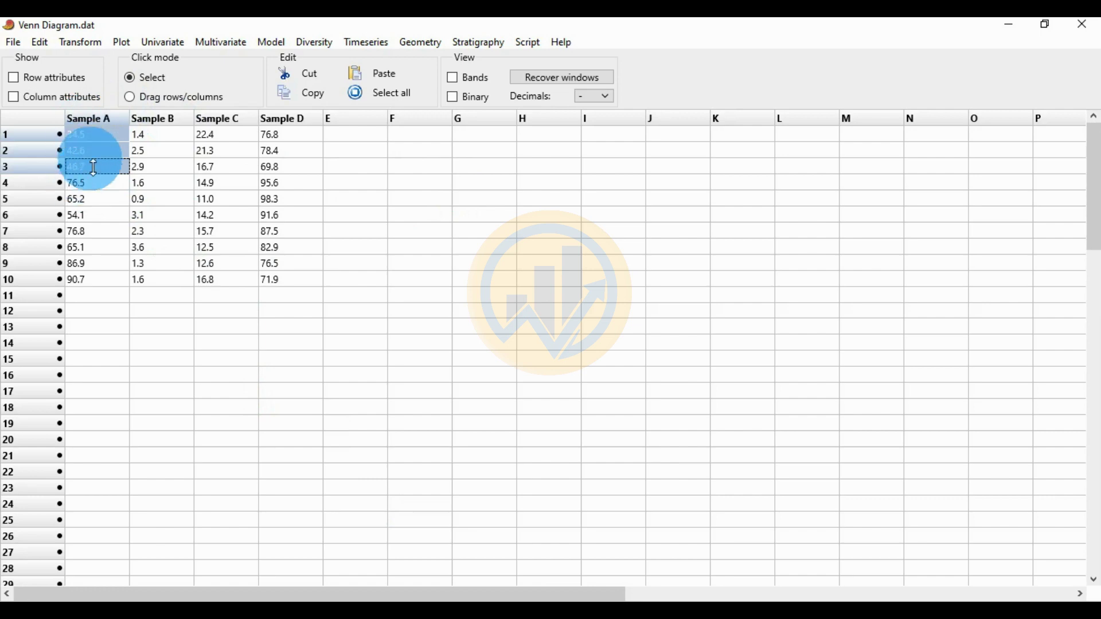
# - Plot a Venn diagram from the three selected Sample A values, inspect it beside the data, and close it
pyautogui.click(122, 43)
pyautogui.click(181, 293)
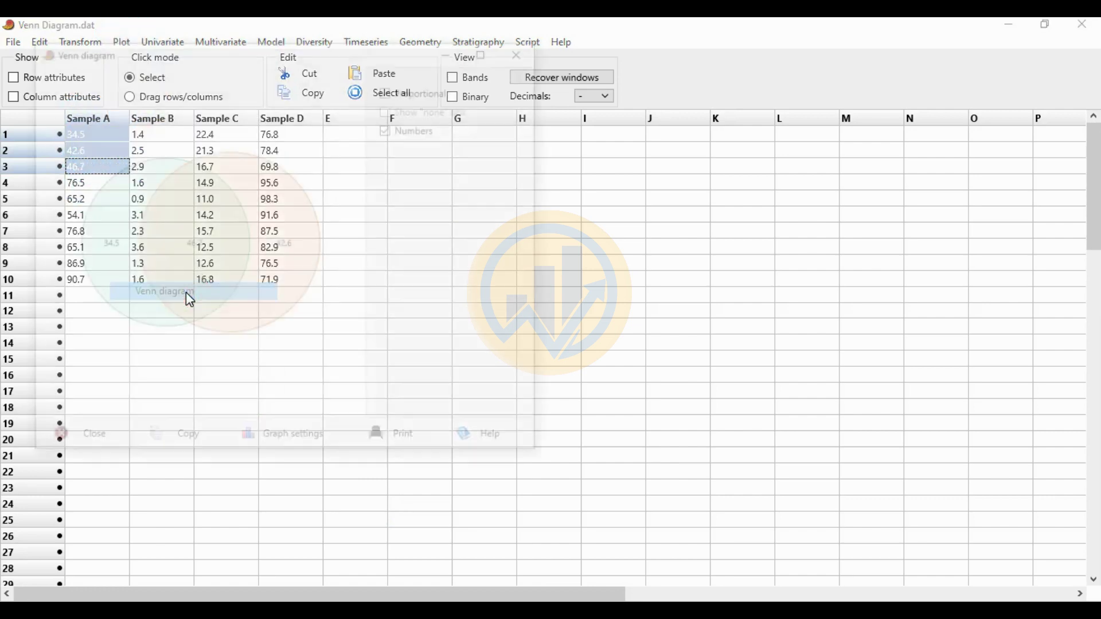
pyautogui.moveTo(212, 61); pyautogui.dragTo(564, 145)
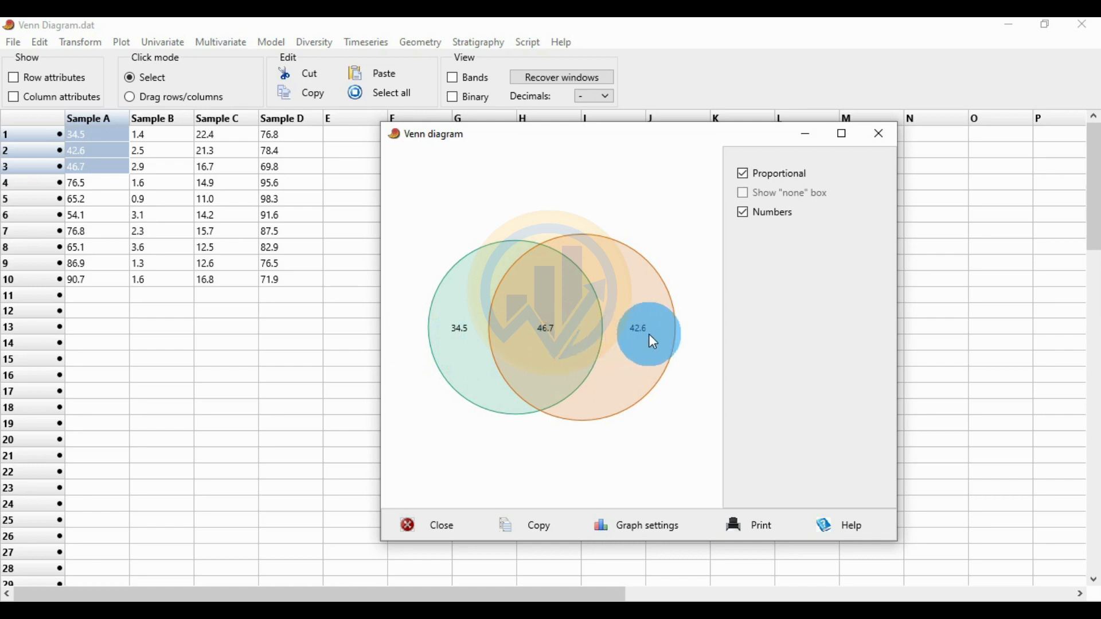
pyautogui.click(882, 136)
# - Highlight "4 rows" in the Notepad notes, and extend the Sample A selection in the data sheet to rows 1–4
pyautogui.click(442, 602)
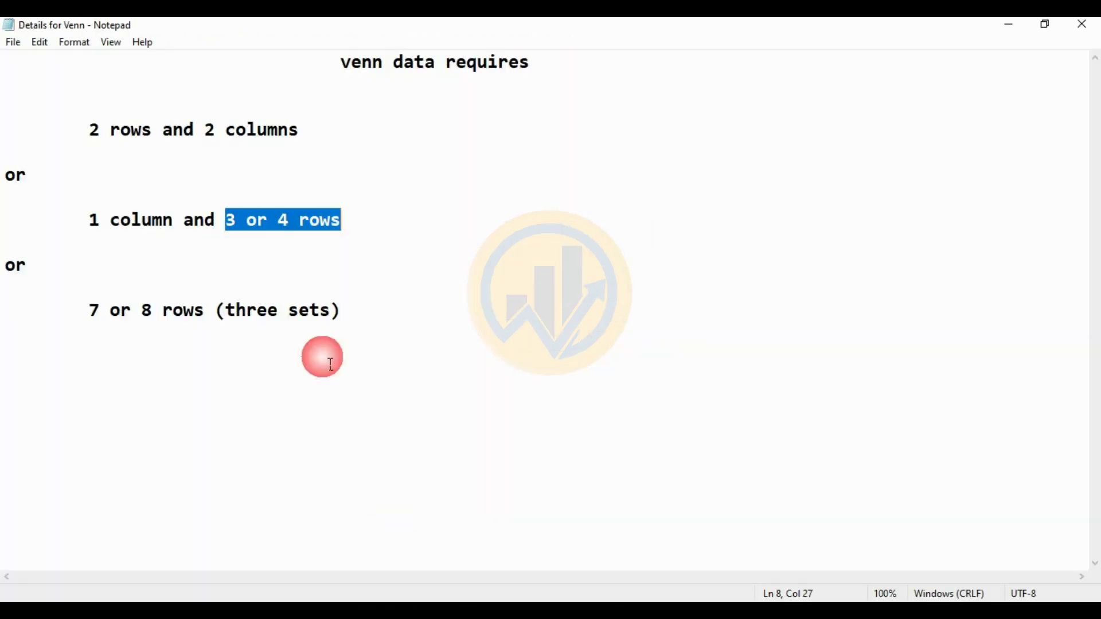
pyautogui.moveTo(349, 226); pyautogui.dragTo(279, 227)
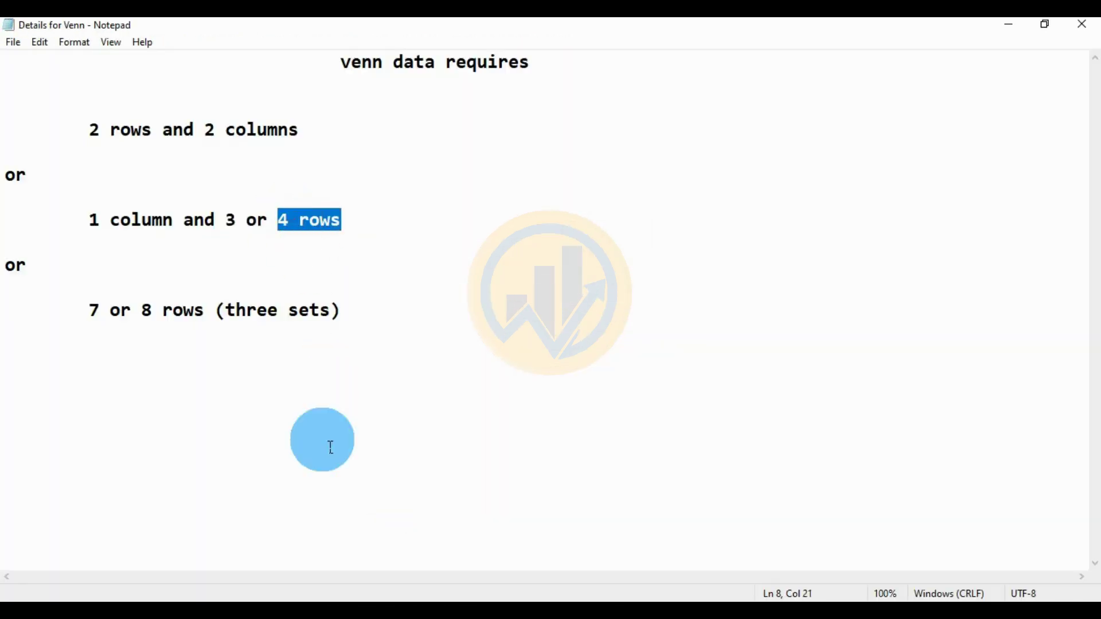
pyautogui.click(383, 597)
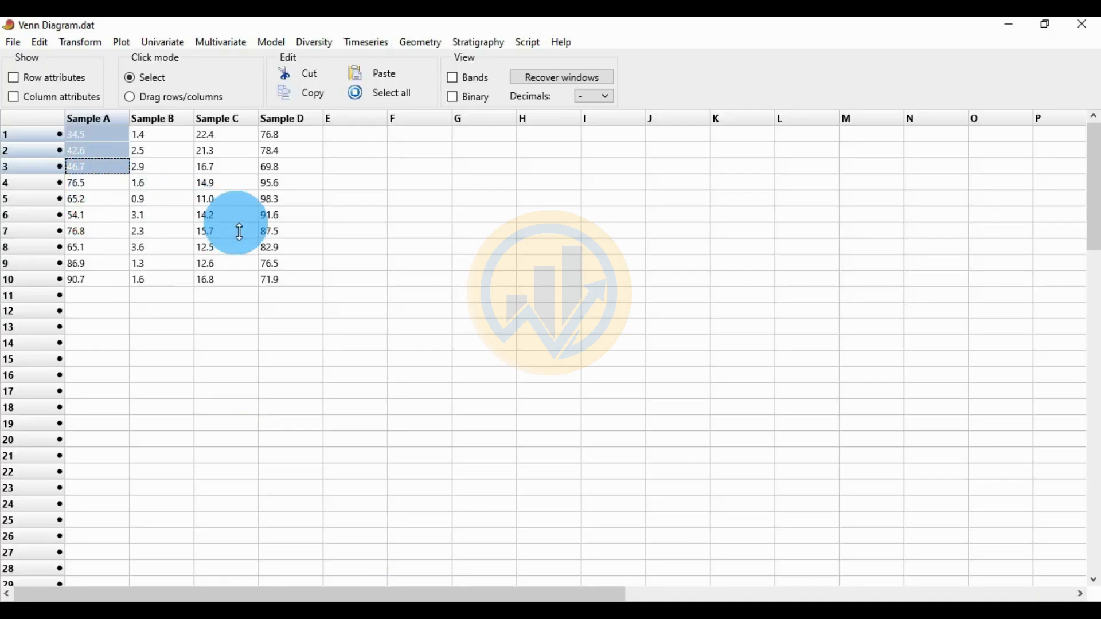
pyautogui.hotkey('shift', 'Down')
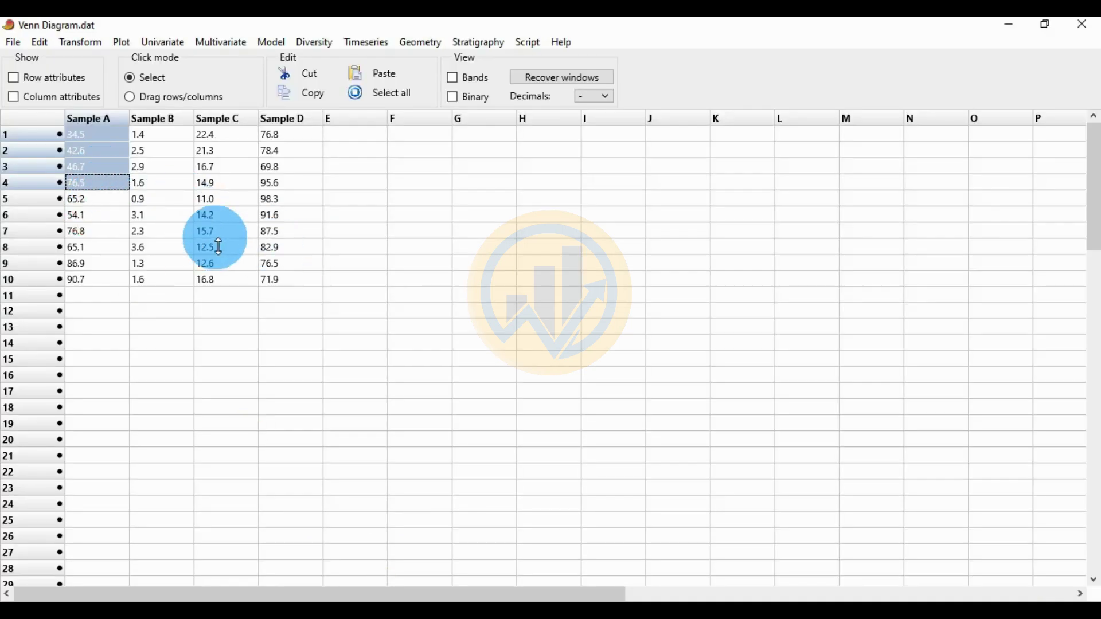
# - Plot a Venn diagram from the four selected Sample A values with the "none" box shown, and close it after viewing
pyautogui.click(125, 46)
pyautogui.click(169, 289)
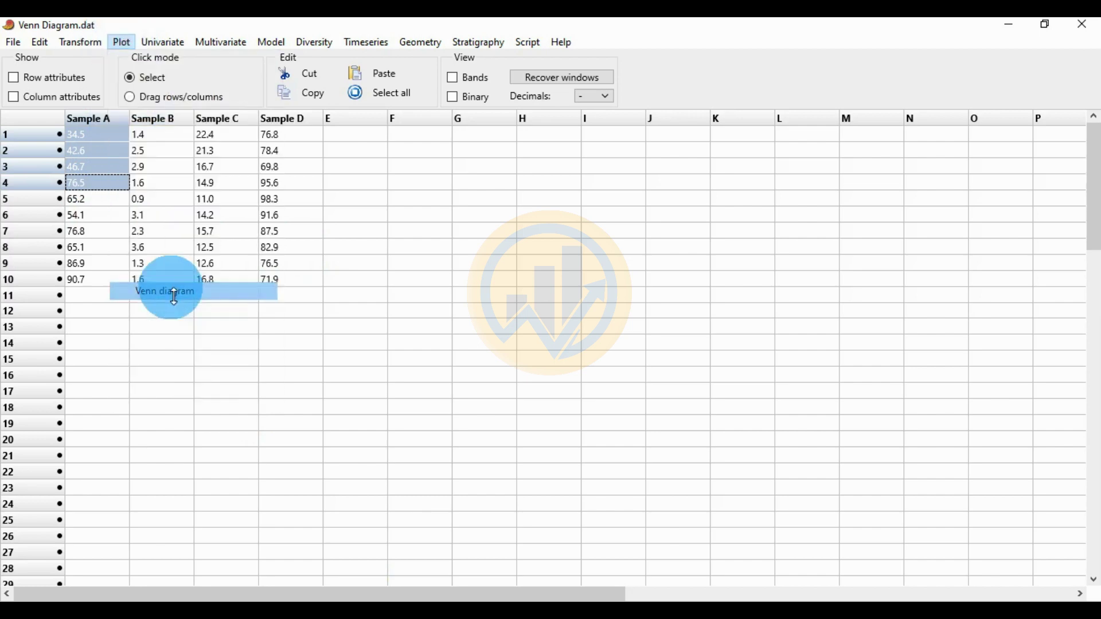
pyautogui.moveTo(271, 82); pyautogui.dragTo(537, 143)
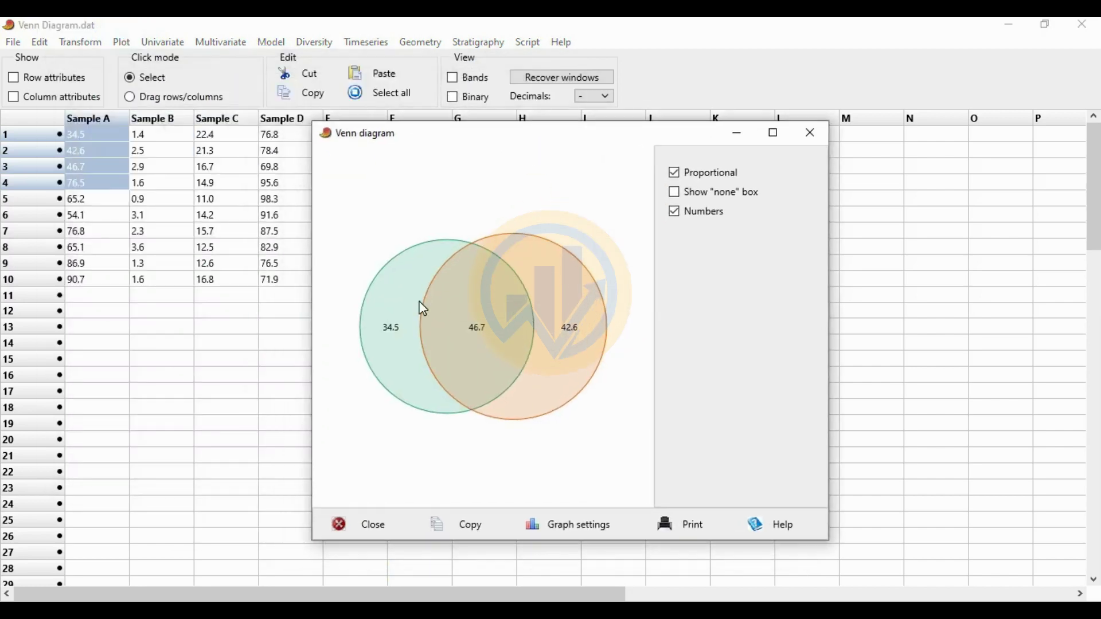
pyautogui.click(676, 194)
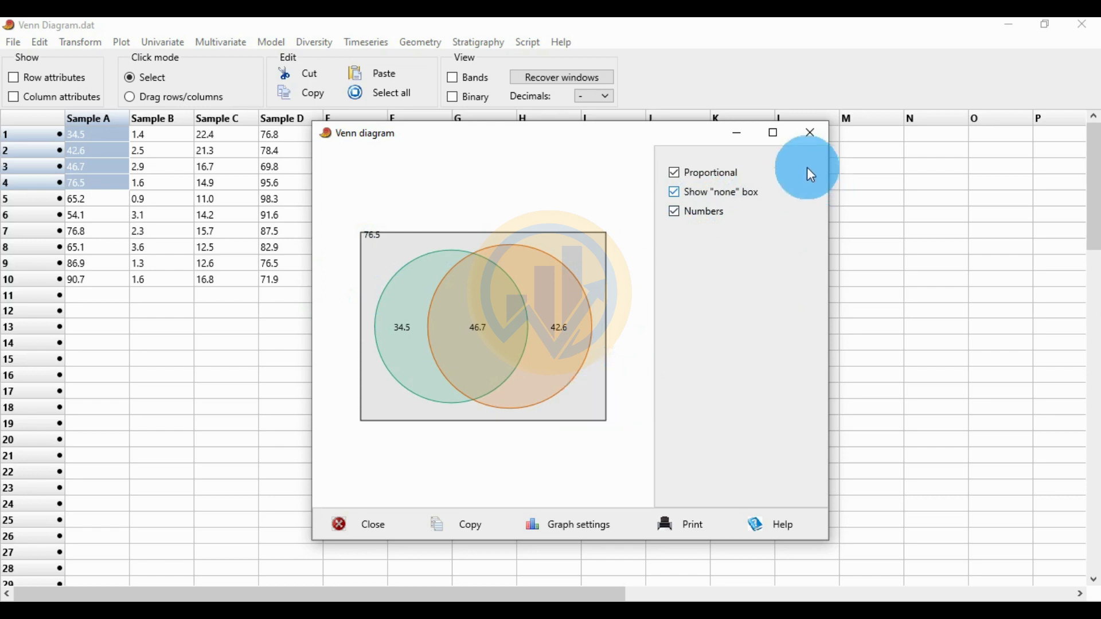
pyautogui.click(810, 136)
# - In the Notepad notes, insert "1 column and" before "7 or 8 rows" in the last requirement
pyautogui.click(452, 596)
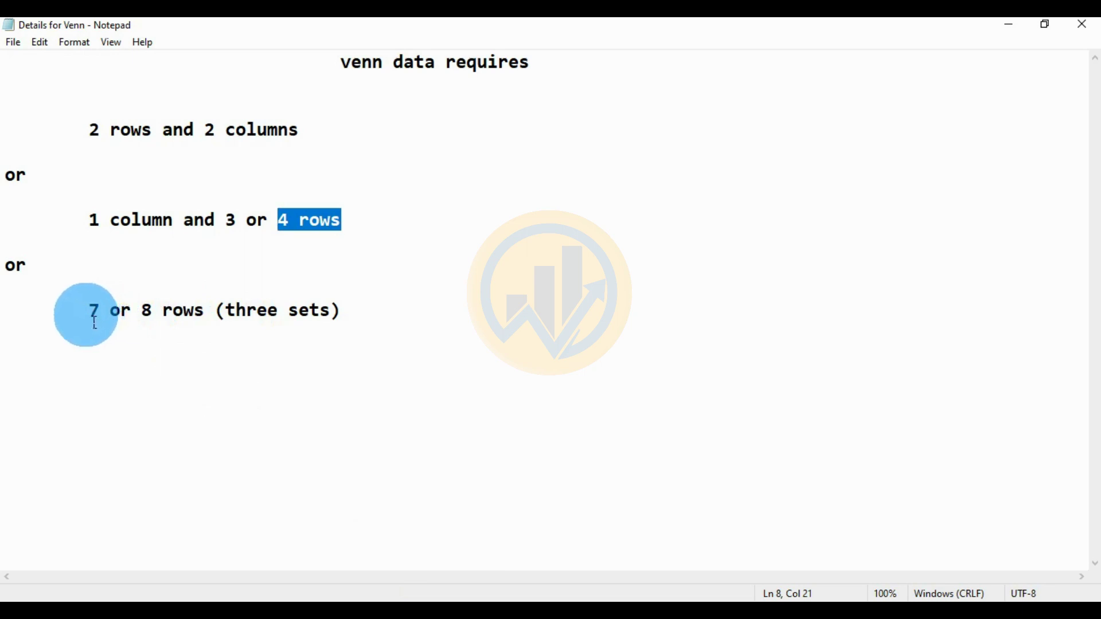
pyautogui.moveTo(89, 320); pyautogui.dragTo(164, 317)
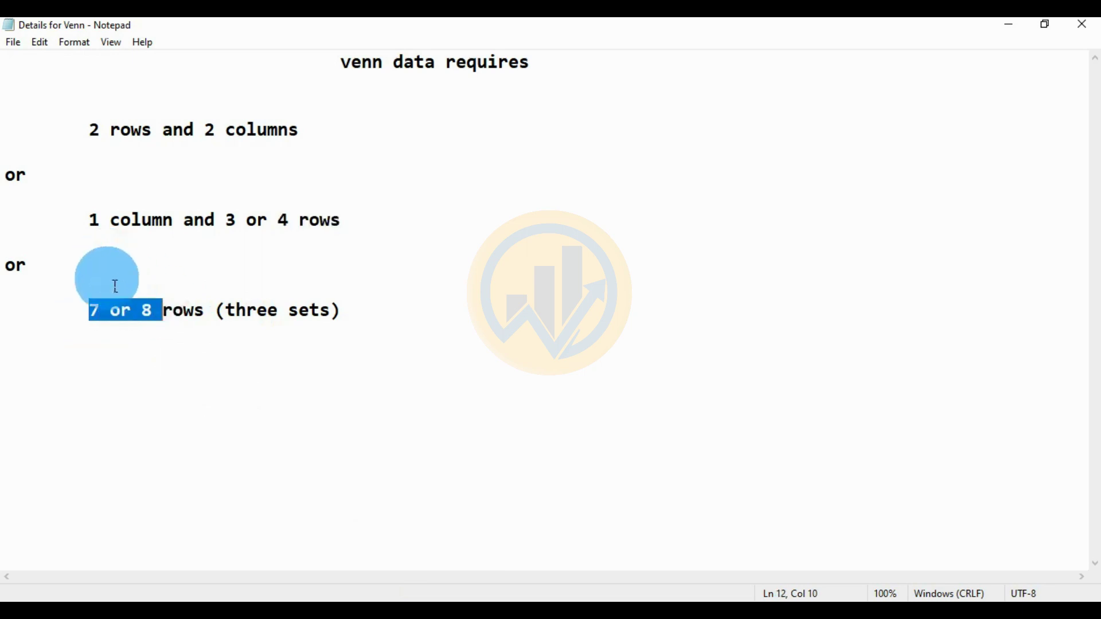
pyautogui.click(152, 259)
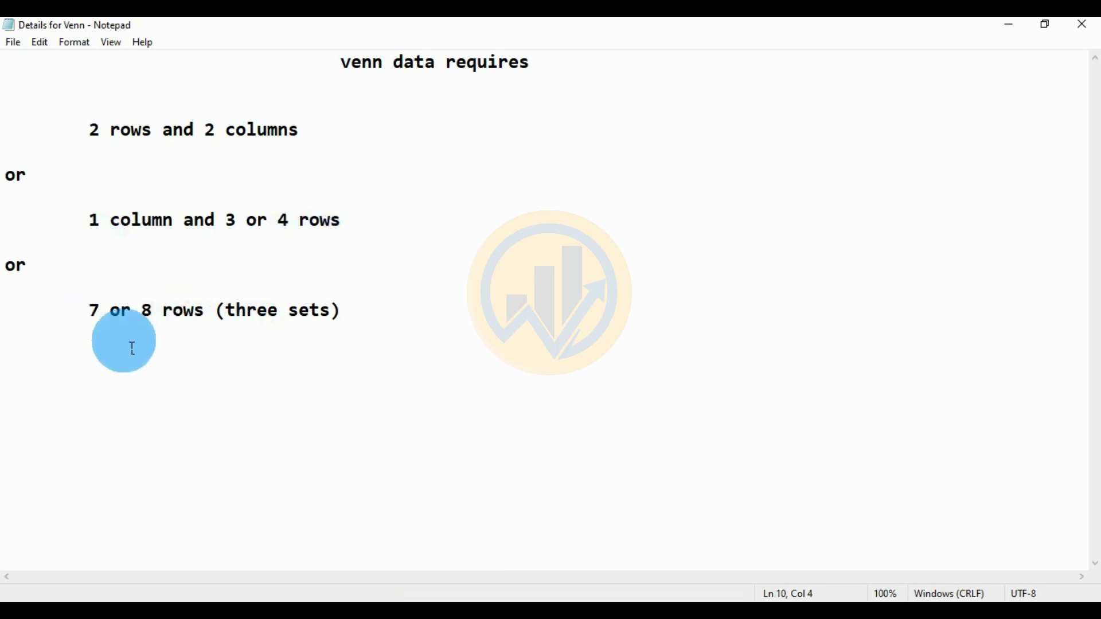
pyautogui.click(74, 329)
pyautogui.write('1')
pyautogui.write(' co')
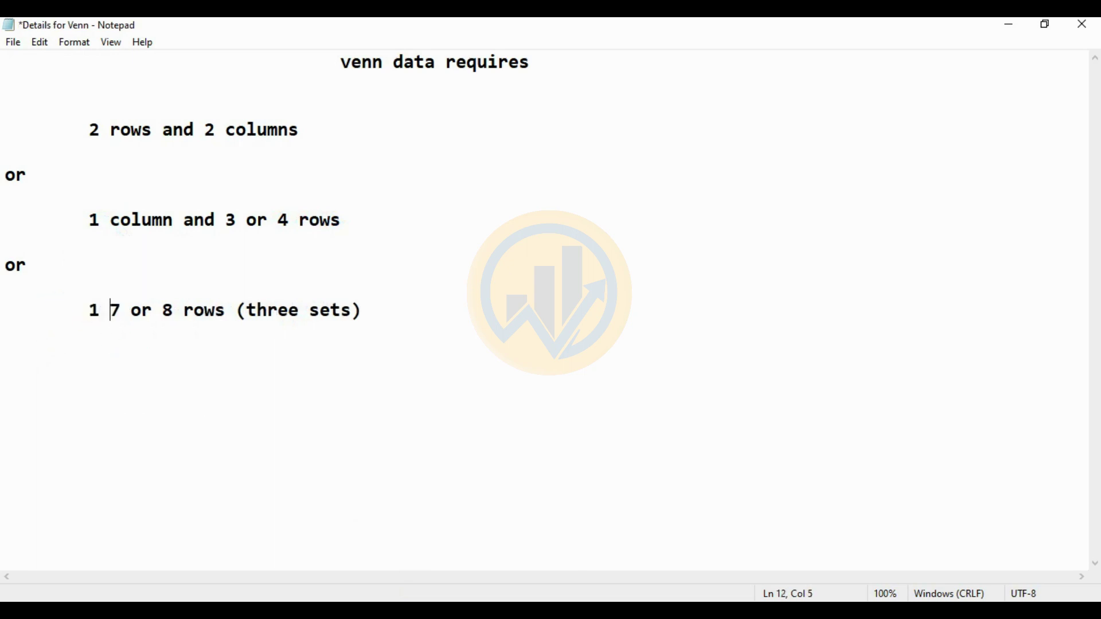
pyautogui.write('lumn')
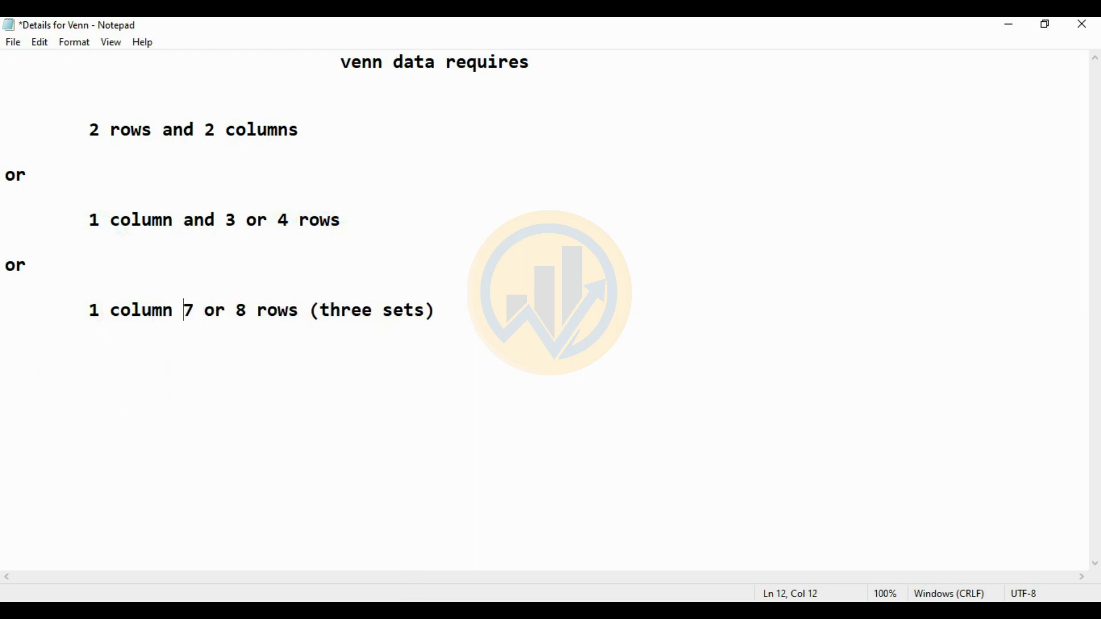
pyautogui.write(' and')
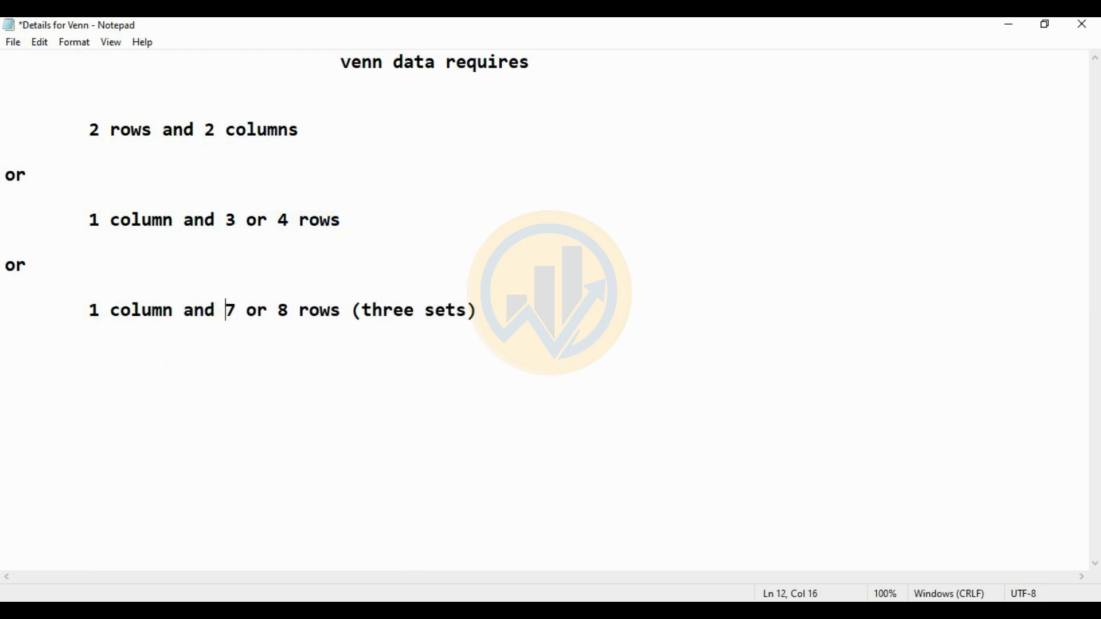
# - Delete "(three sets)" from the last requirement in the notes, and switch back to the Venn Diagram.dat data sheet
pyautogui.moveTo(479, 312); pyautogui.dragTo(368, 329)
pyautogui.press('BackSpace')
pyautogui.press('BackSpace')
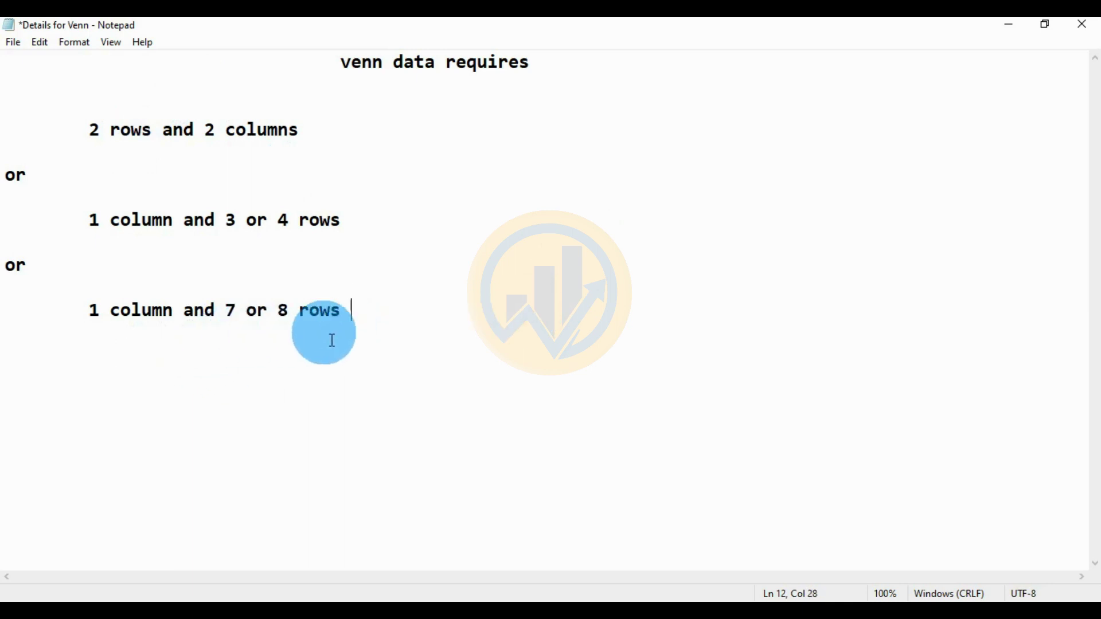
pyautogui.click(406, 608)
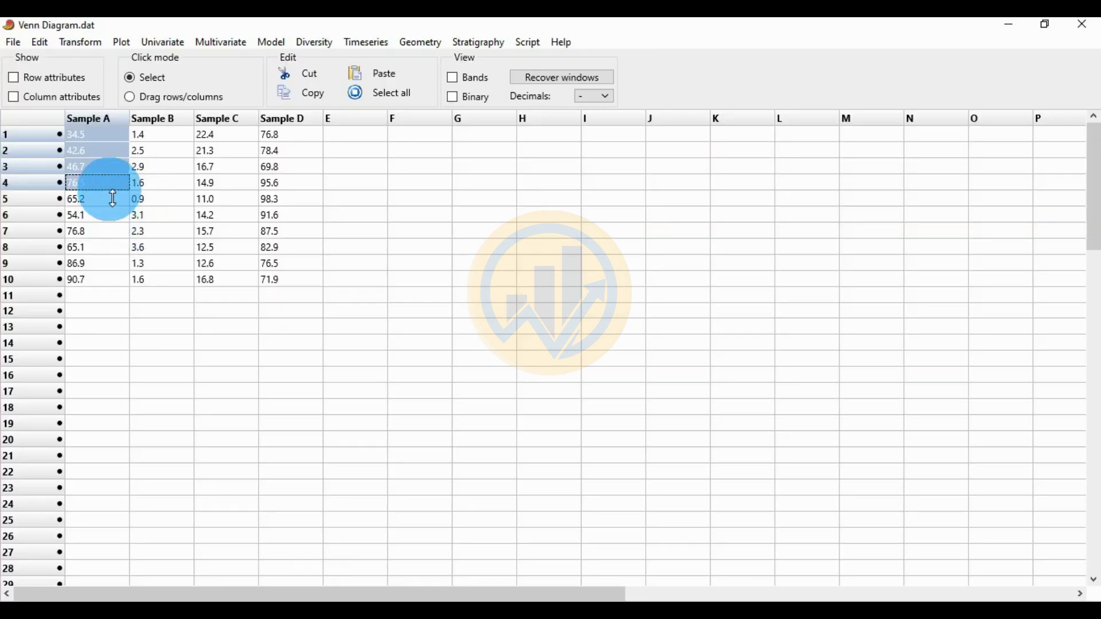
# - Select rows 1–7 of Sample A in the data sheet
pyautogui.click(93, 136)
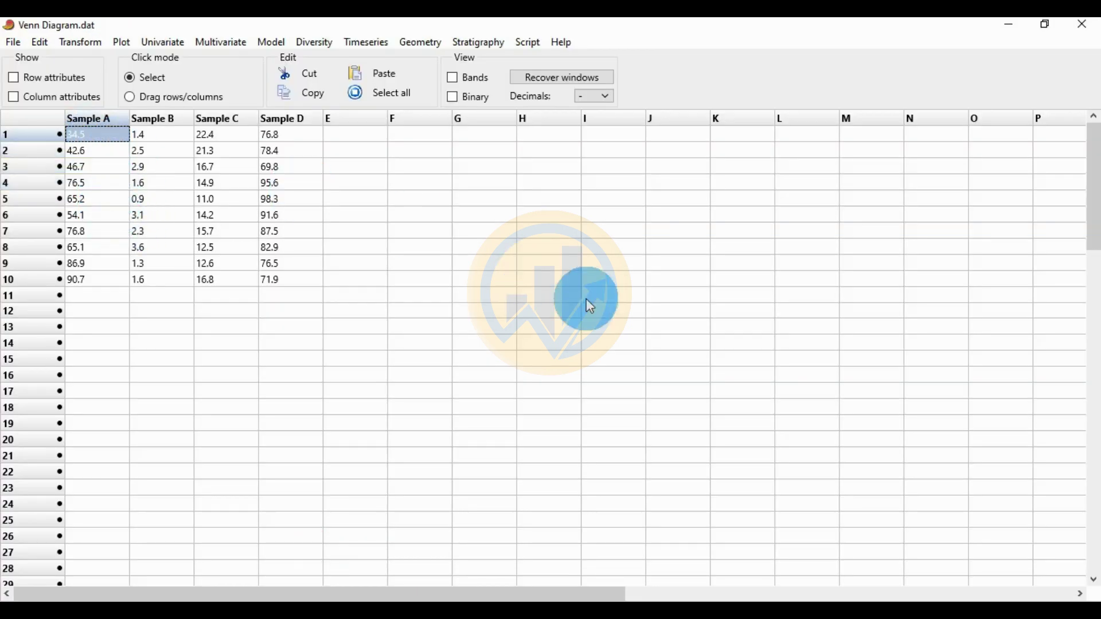
pyautogui.hotkey('shift', 'Down')
pyautogui.hotkey('shift', 'Down')
pyautogui.hotkey('shift', 'Down')
pyautogui.hotkey('shift', 'Down')
pyautogui.hotkey('shift', 'Down')
pyautogui.hotkey('shift', 'Down')
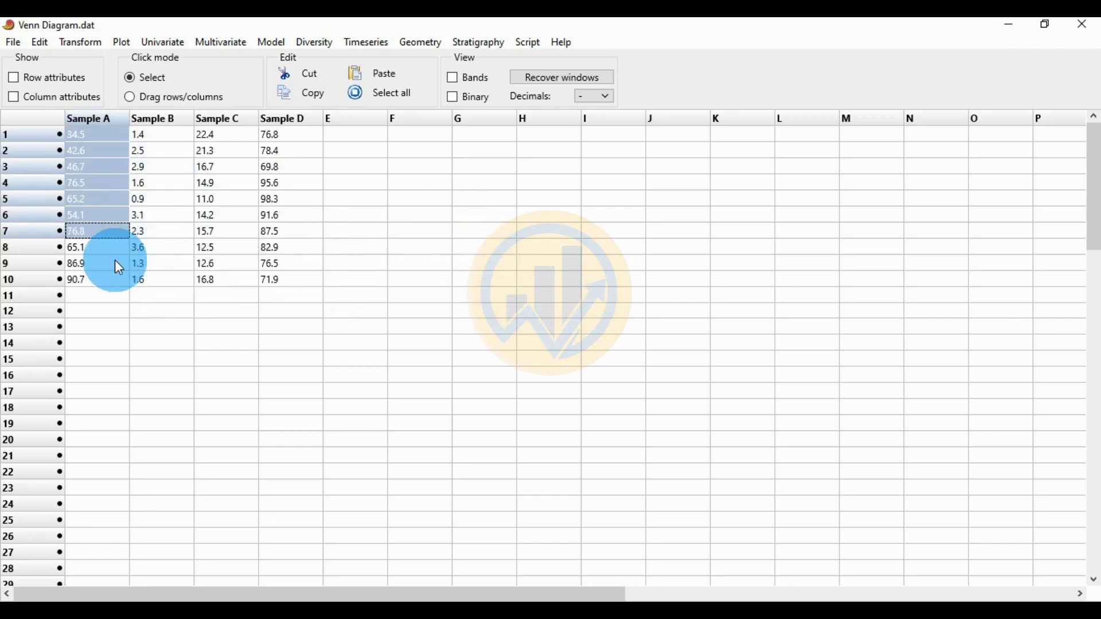
# - Plot a Venn diagram from the seven selected Sample A values, and close it after viewing
pyautogui.click(125, 41)
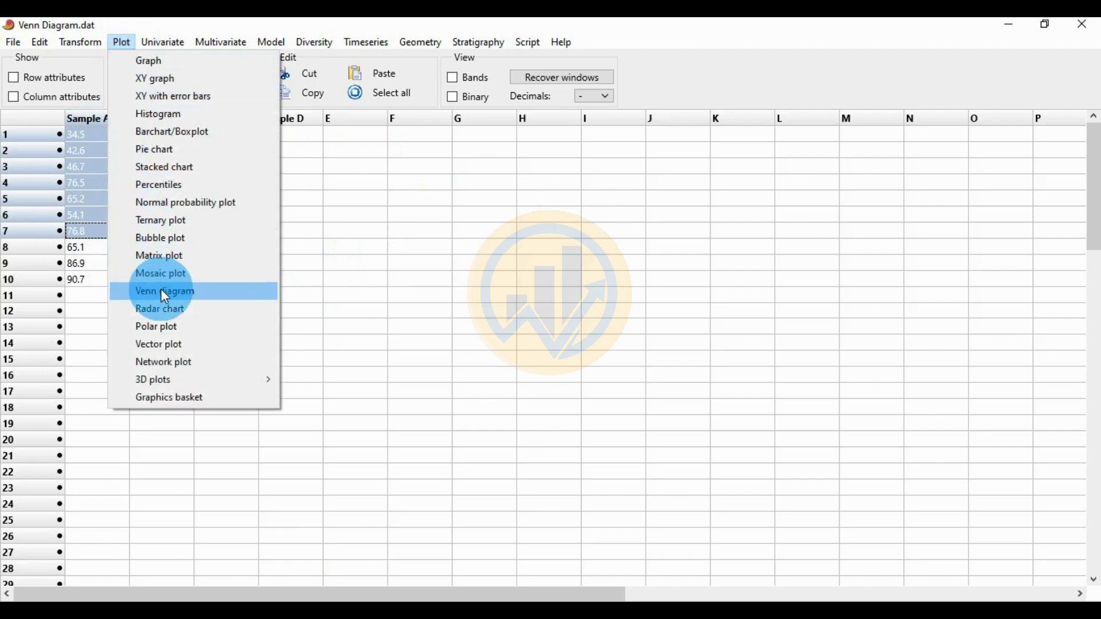
pyautogui.click(177, 294)
pyautogui.moveTo(305, 132); pyautogui.dragTo(573, 138)
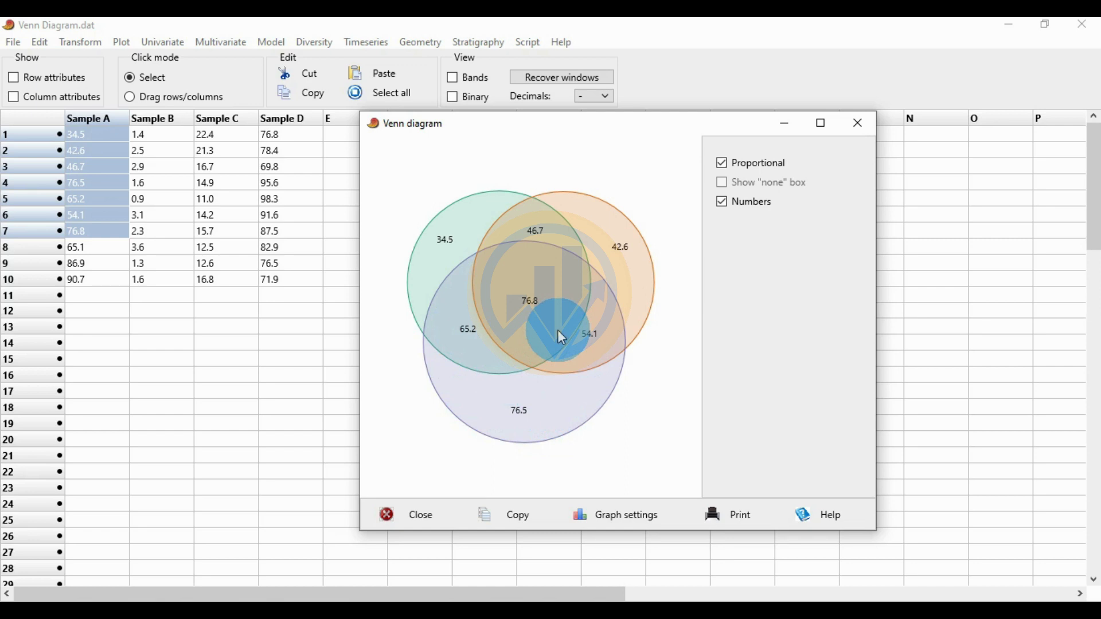
pyautogui.click(848, 128)
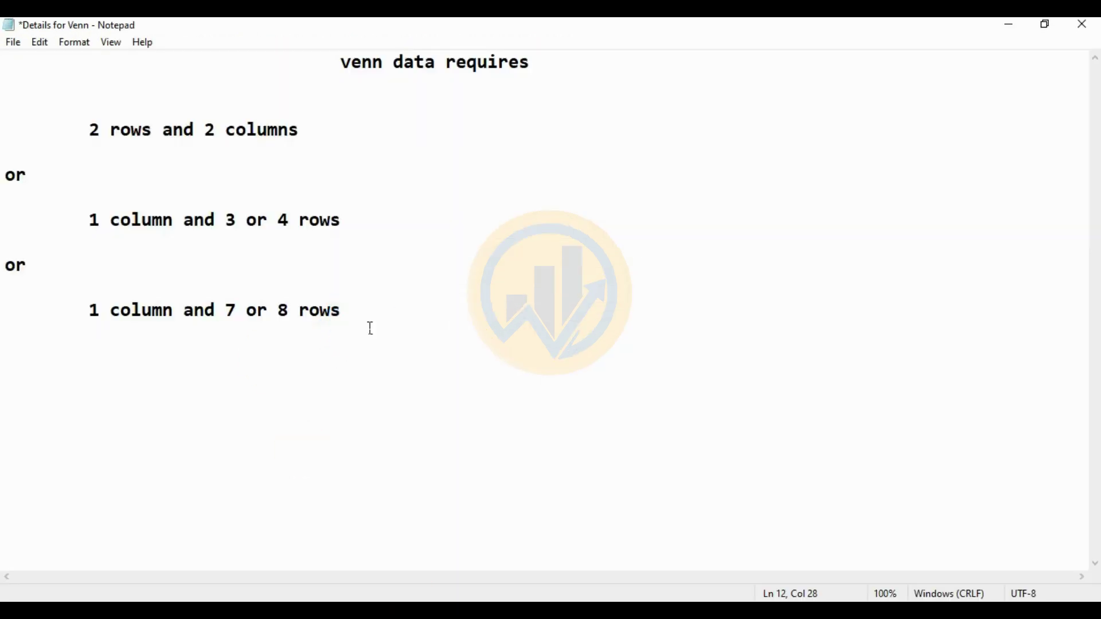
# - Highlight "8 rows" in the Notepad notes, and select rows 1–8 of Sample D in the Venn Diagram.dat data sheet
pyautogui.moveTo(368, 327); pyautogui.dragTo(289, 328)
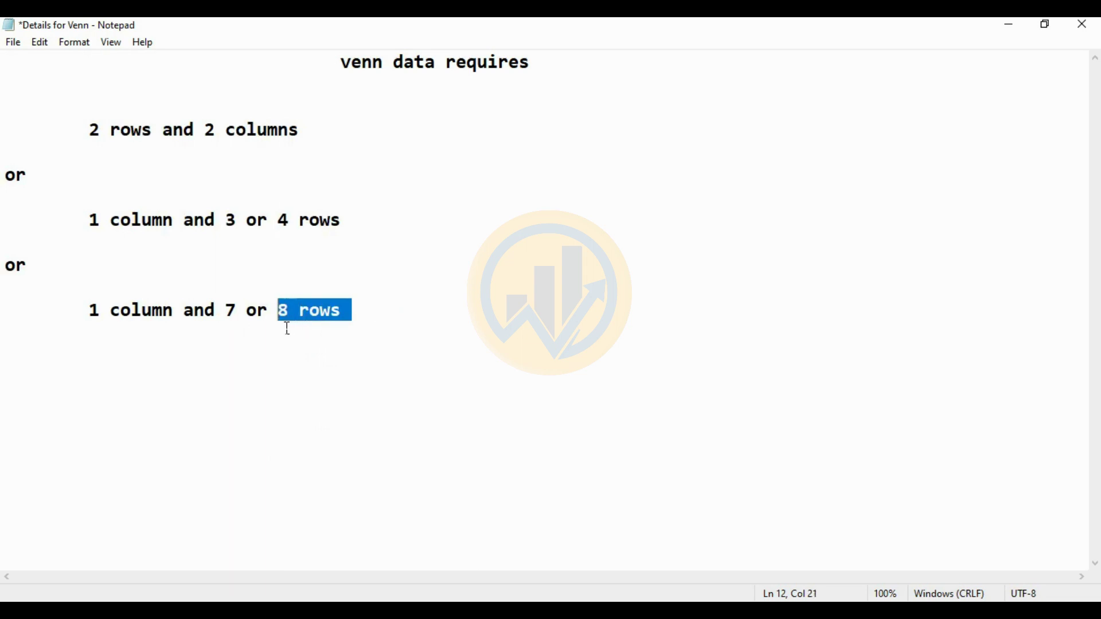
pyautogui.click(397, 594)
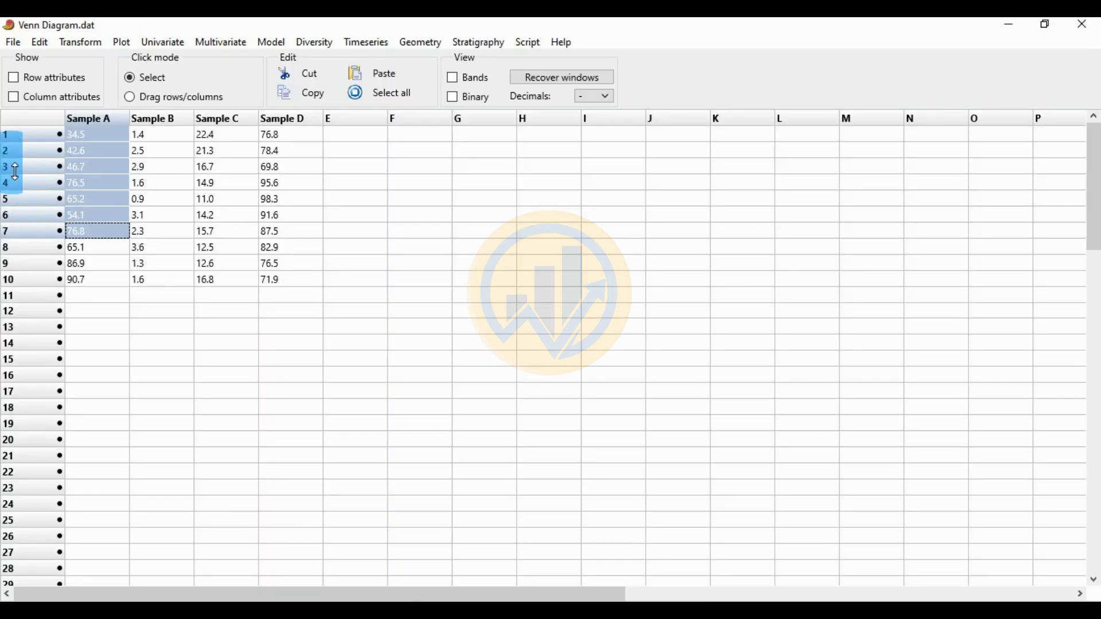
pyautogui.click(284, 136)
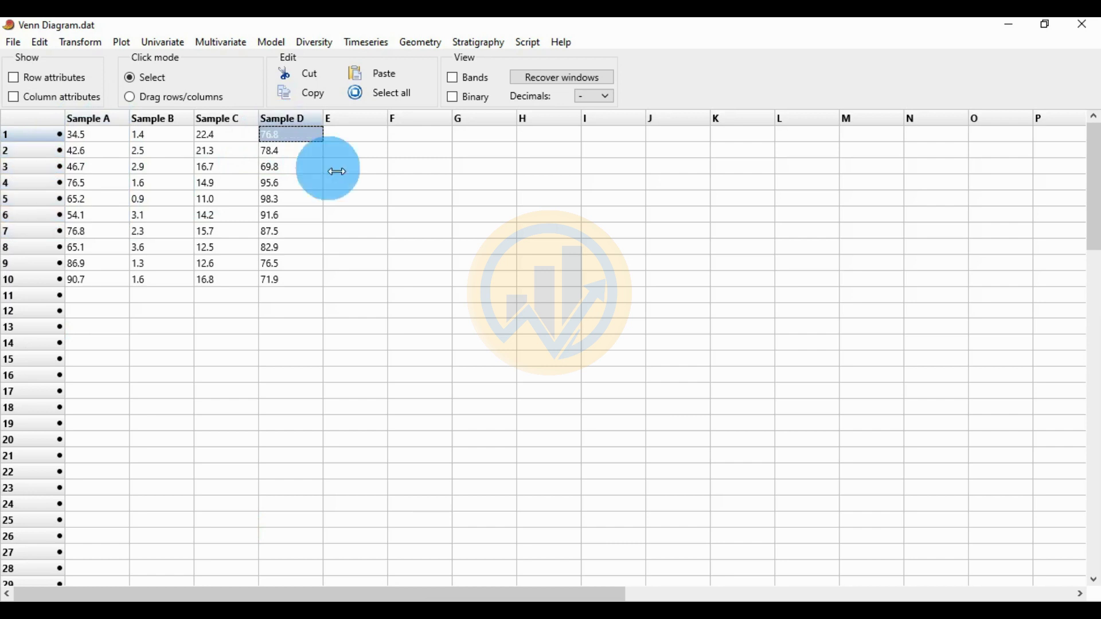
pyautogui.hotkey('shift', 'Down')
pyautogui.hotkey('shift', 'Down')
pyautogui.hotkey('shift', 'Down')
pyautogui.hotkey('shift', 'Down')
pyautogui.hotkey('shift', 'Down')
pyautogui.hotkey('shift', 'Down')
pyautogui.hotkey('shift', 'Down')
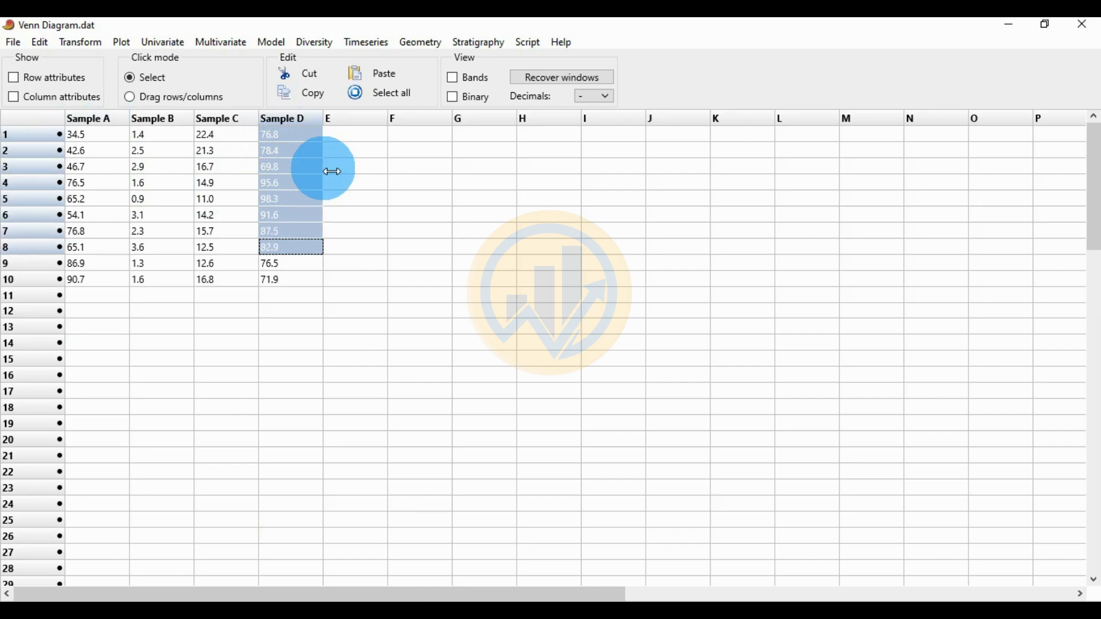
# - Plot a Venn diagram from the eight selected Sample D values, and show and hide its "none" box
pyautogui.click(123, 44)
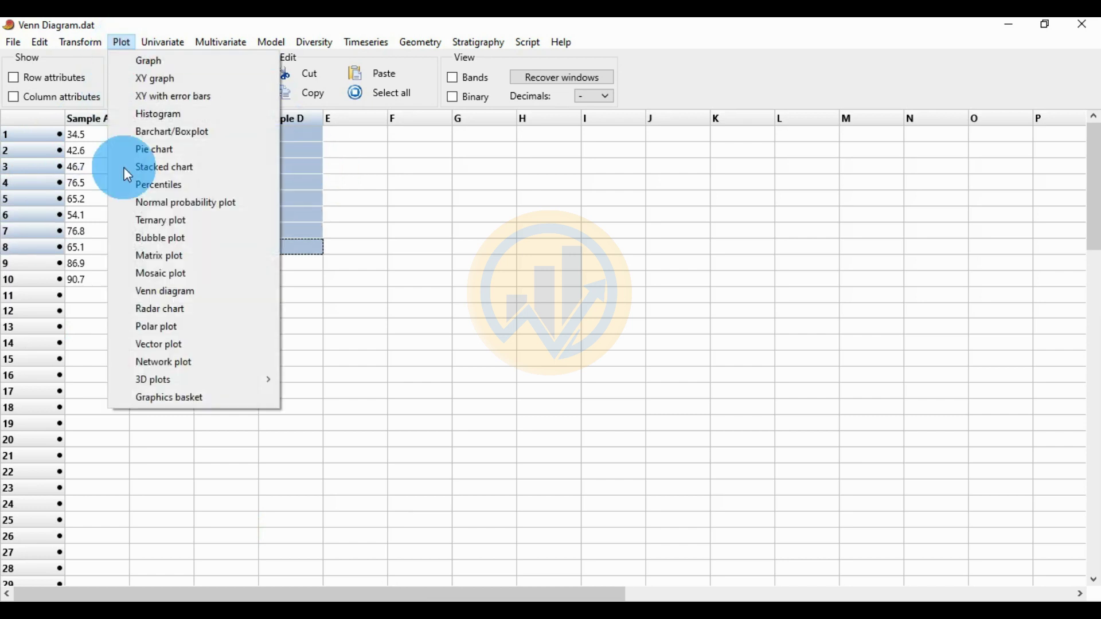
pyautogui.click(189, 291)
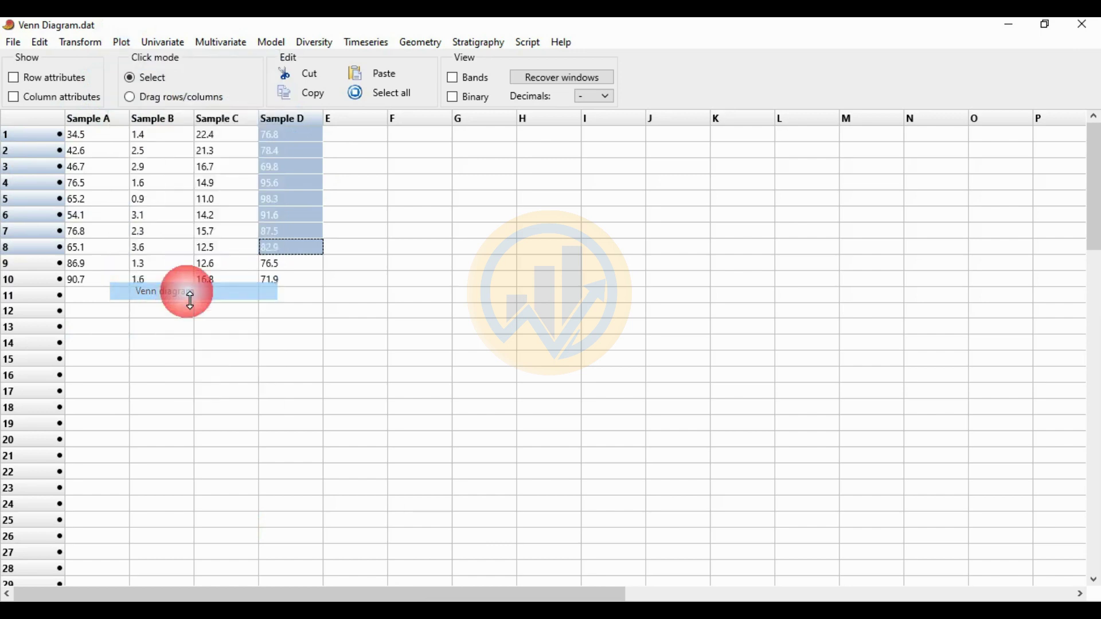
pyautogui.moveTo(351, 162); pyautogui.dragTo(641, 174)
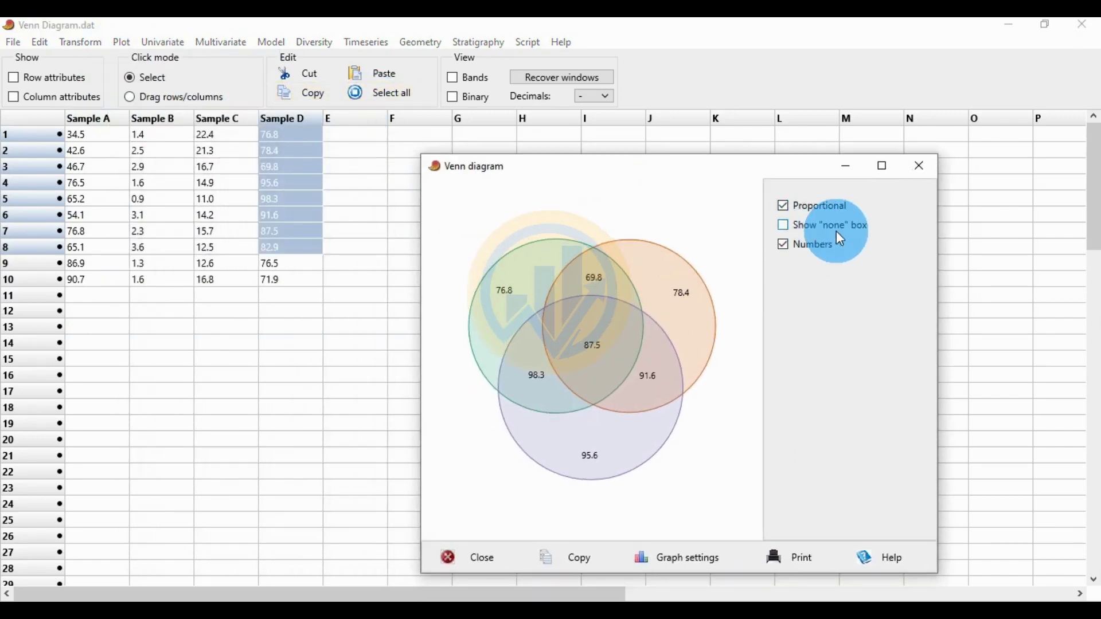
pyautogui.click(789, 229)
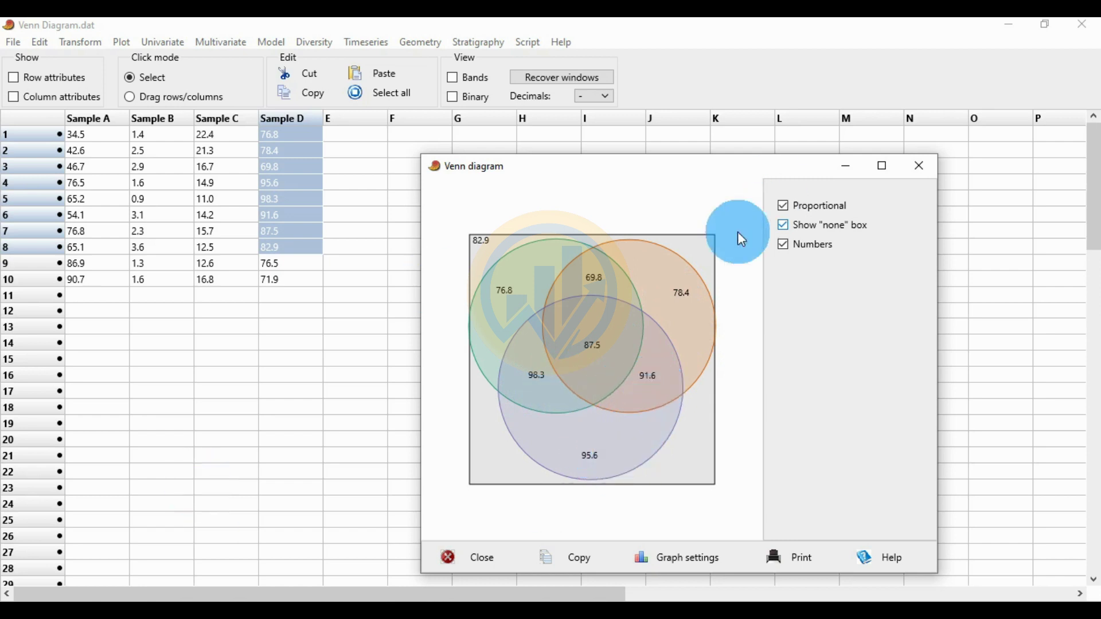
pyautogui.click(783, 226)
pyautogui.moveTo(695, 166); pyautogui.dragTo(681, 96)
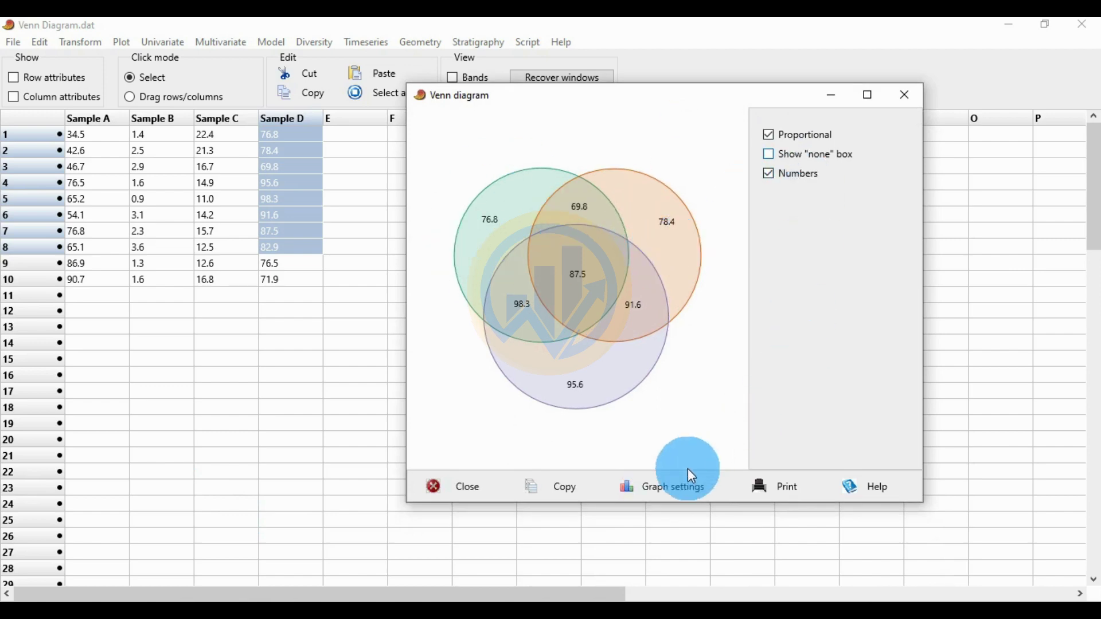
pyautogui.click(679, 490)
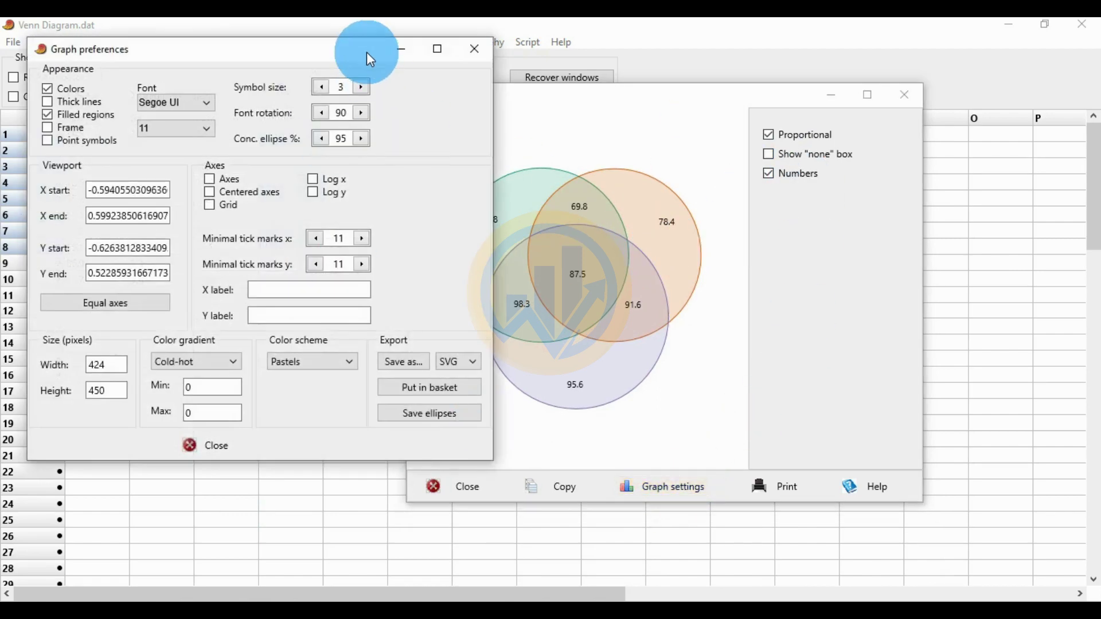
pyautogui.moveTo(363, 52); pyautogui.dragTo(359, 94)
pyautogui.click(470, 92)
# - Arrange the Venn diagram and its graph preferences side by side, and turn on thick lines for the circles
pyautogui.moveTo(590, 103); pyautogui.dragTo(733, 94)
pyautogui.click(756, 373)
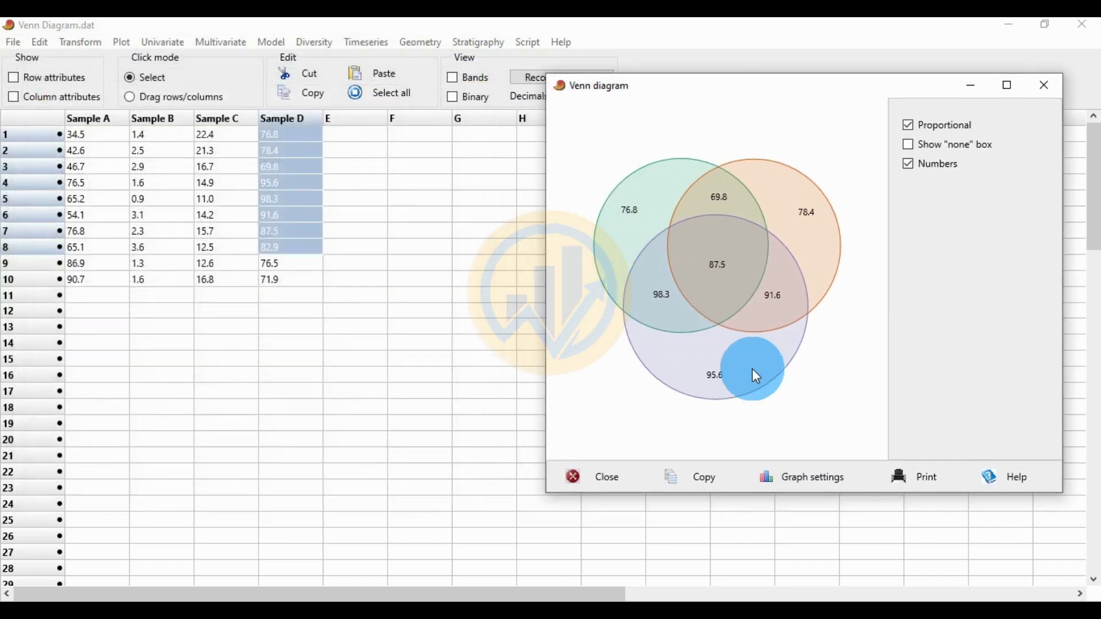
pyautogui.click(801, 475)
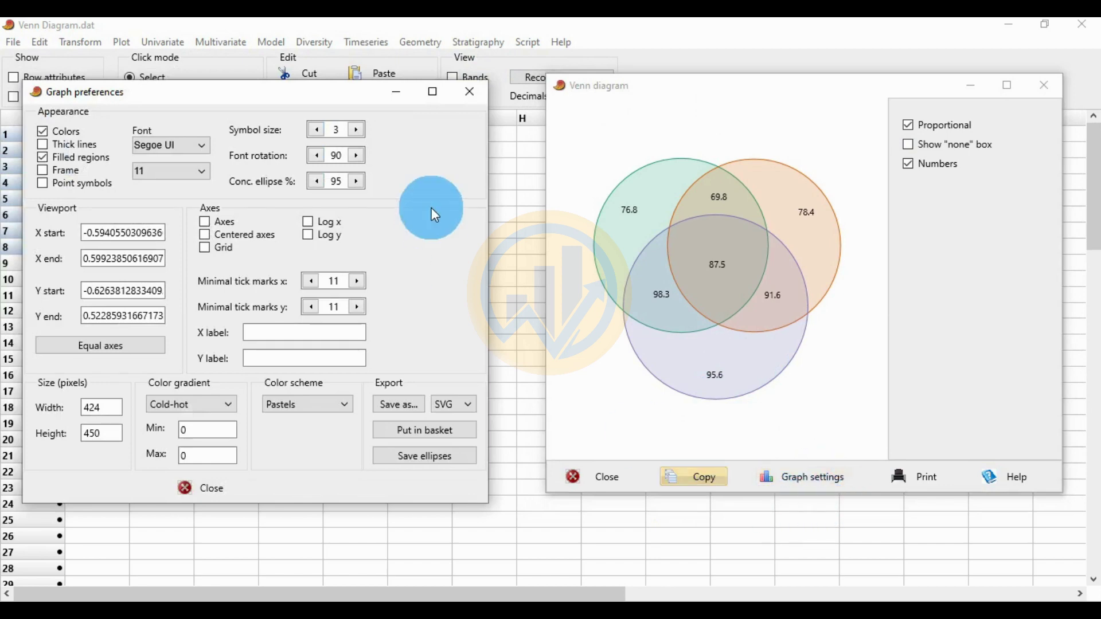
pyautogui.moveTo(256, 102); pyautogui.dragTo(301, 86)
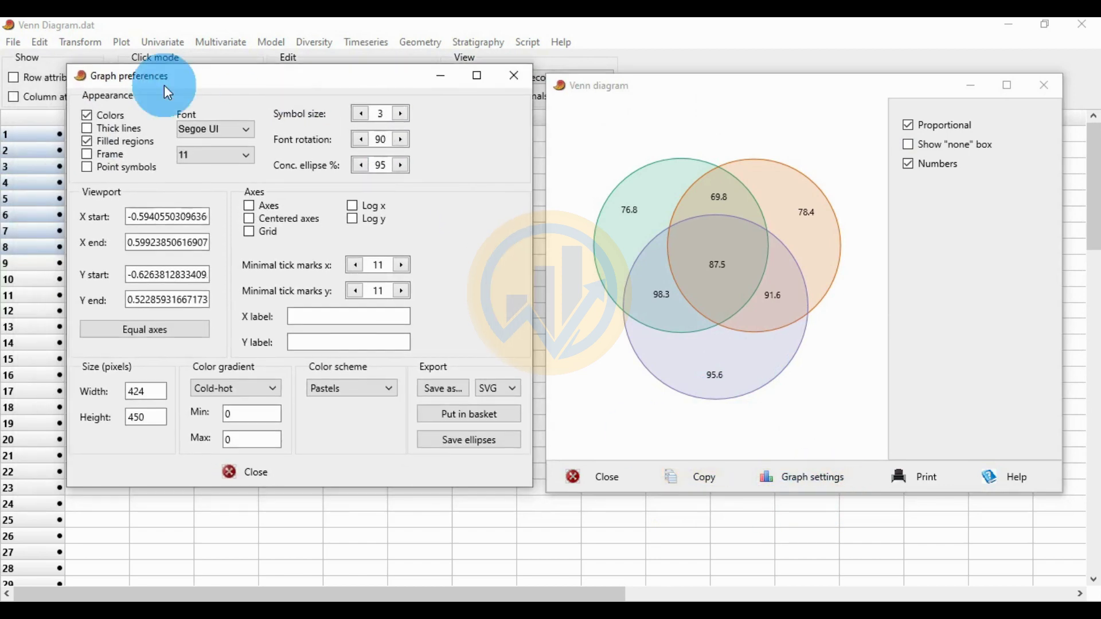
pyautogui.click(88, 129)
pyautogui.click(767, 285)
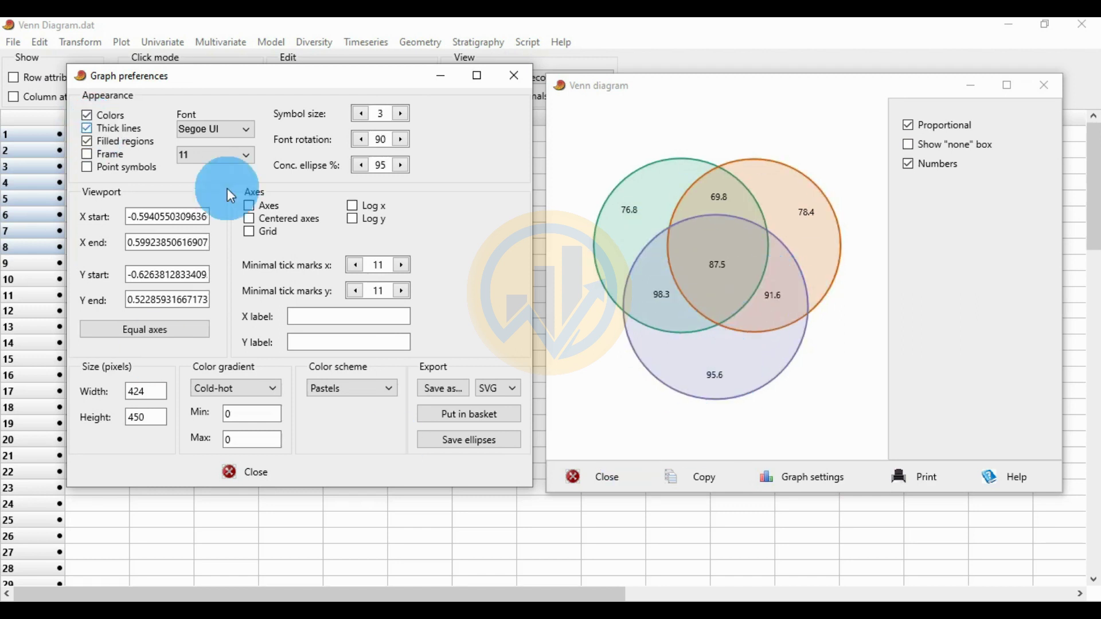
# - Set the diagram's font to Times New Roman at size 14
pyautogui.click(249, 128)
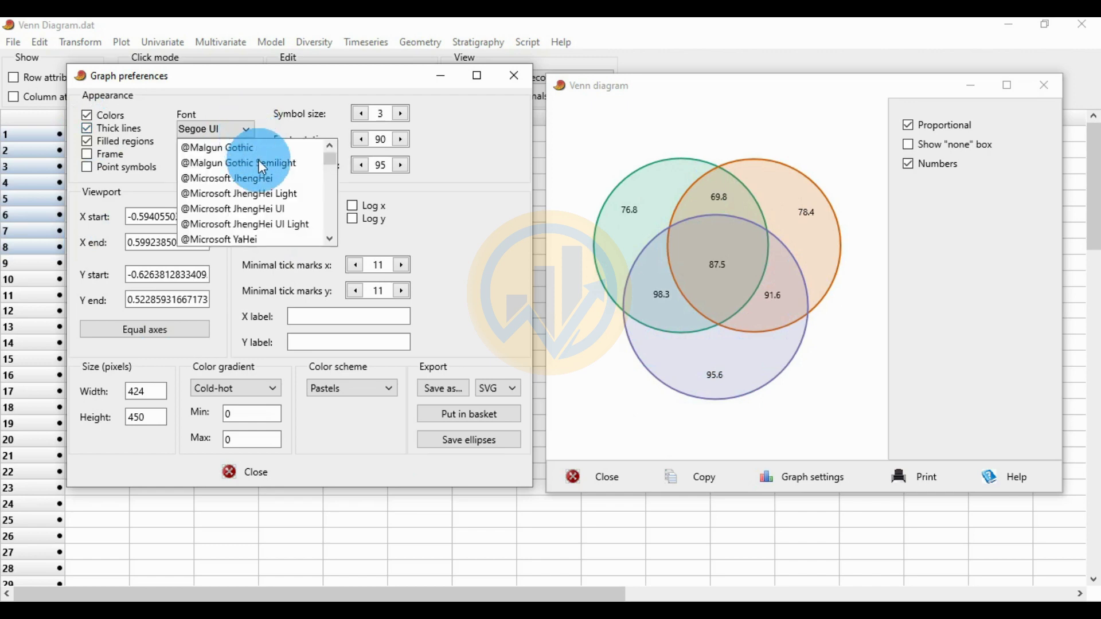
pyautogui.scroll(-5, 285, 205)
pyautogui.scroll(-15, 296, 206)
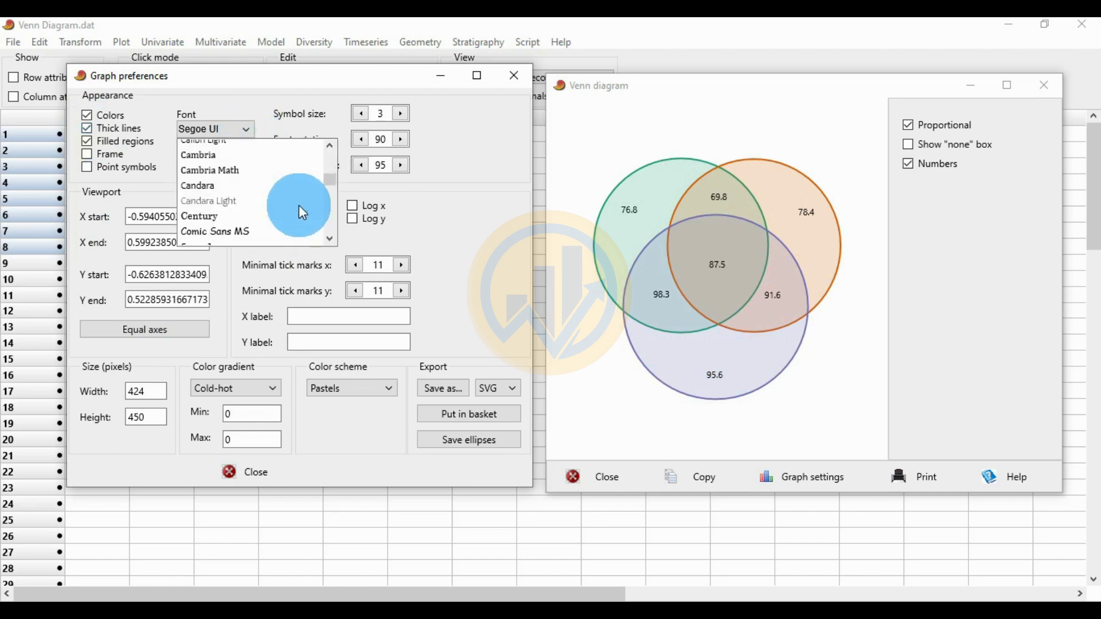
pyautogui.scroll(-10, 298, 210)
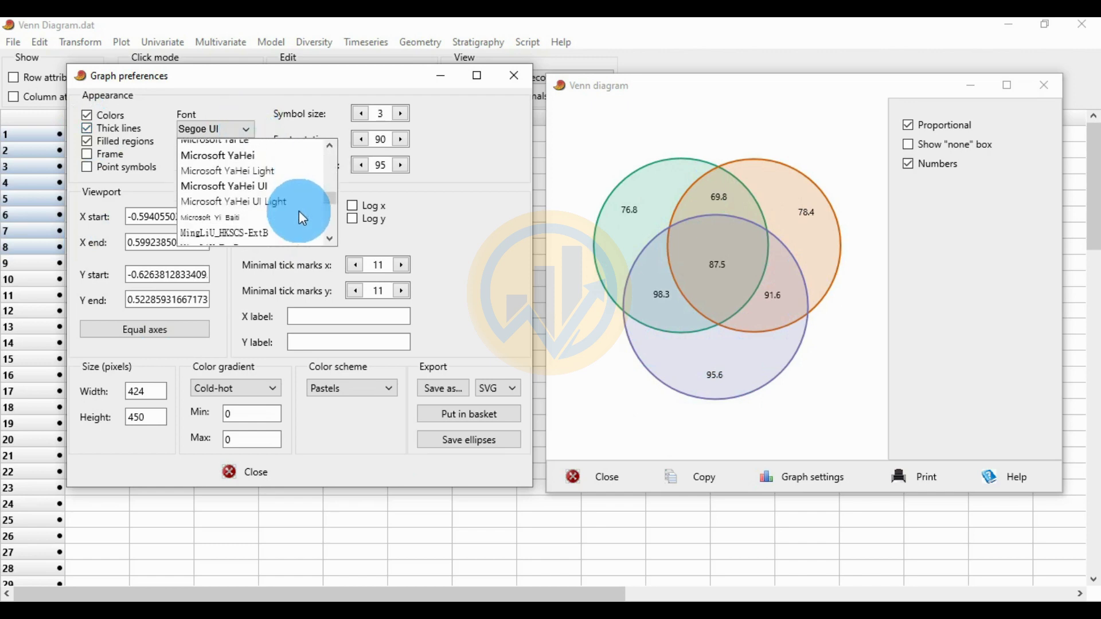
pyautogui.scroll(-10, 299, 212)
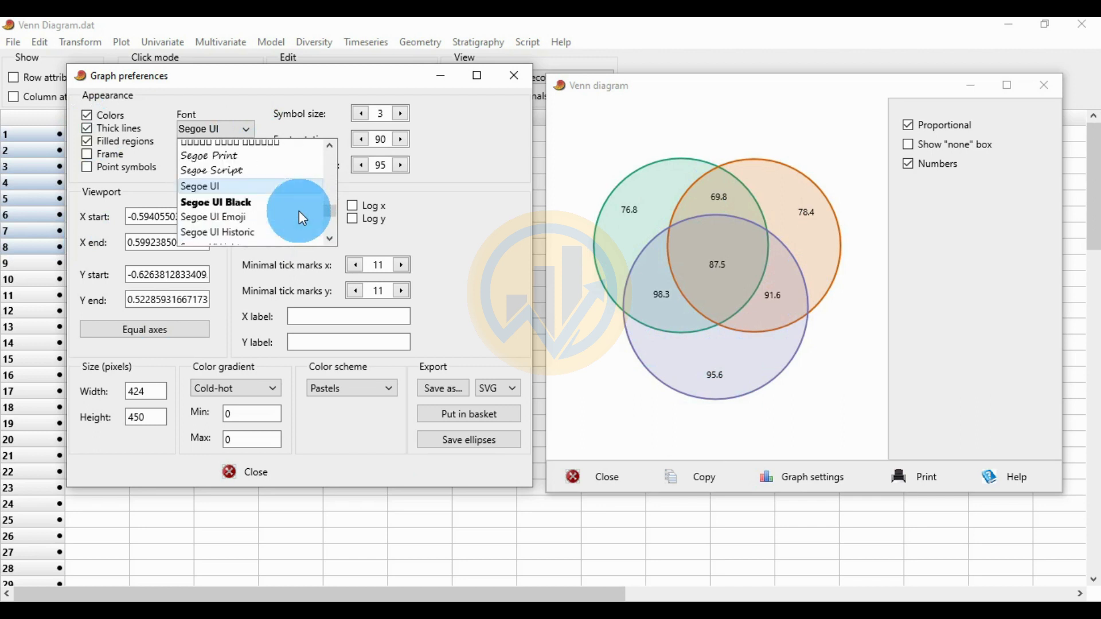
pyautogui.scroll(-5, 300, 212)
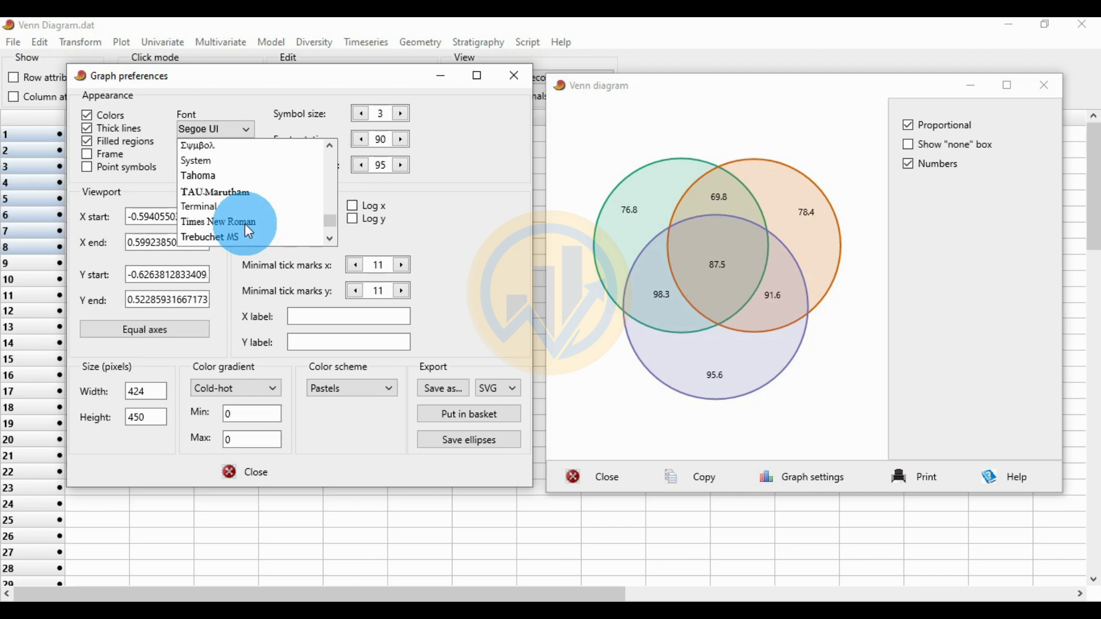
pyautogui.click(245, 223)
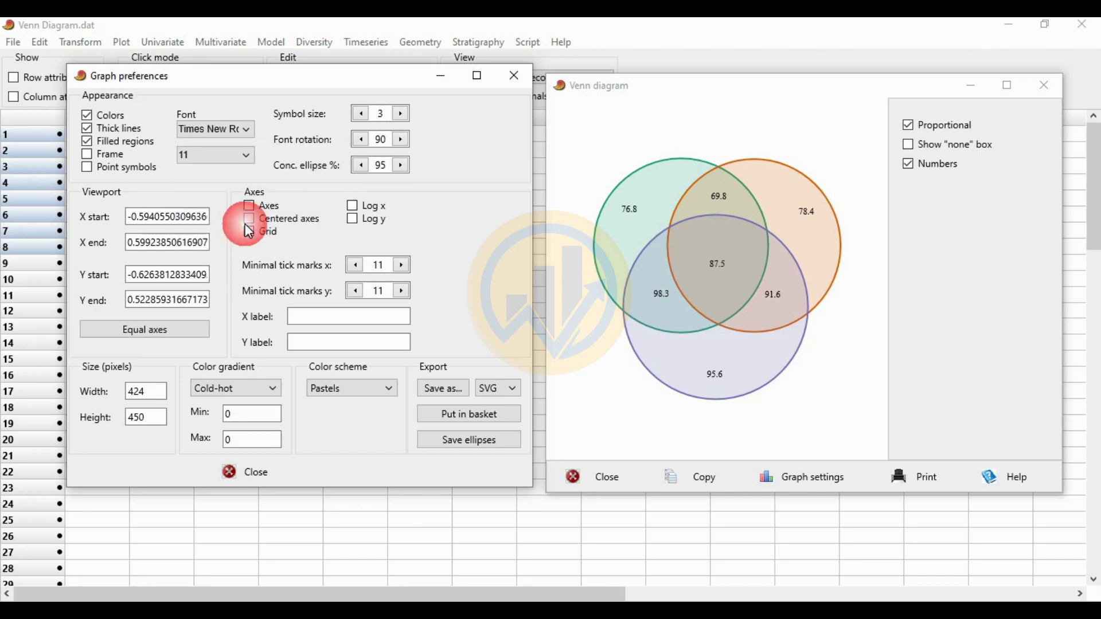
pyautogui.click(248, 154)
pyautogui.click(193, 252)
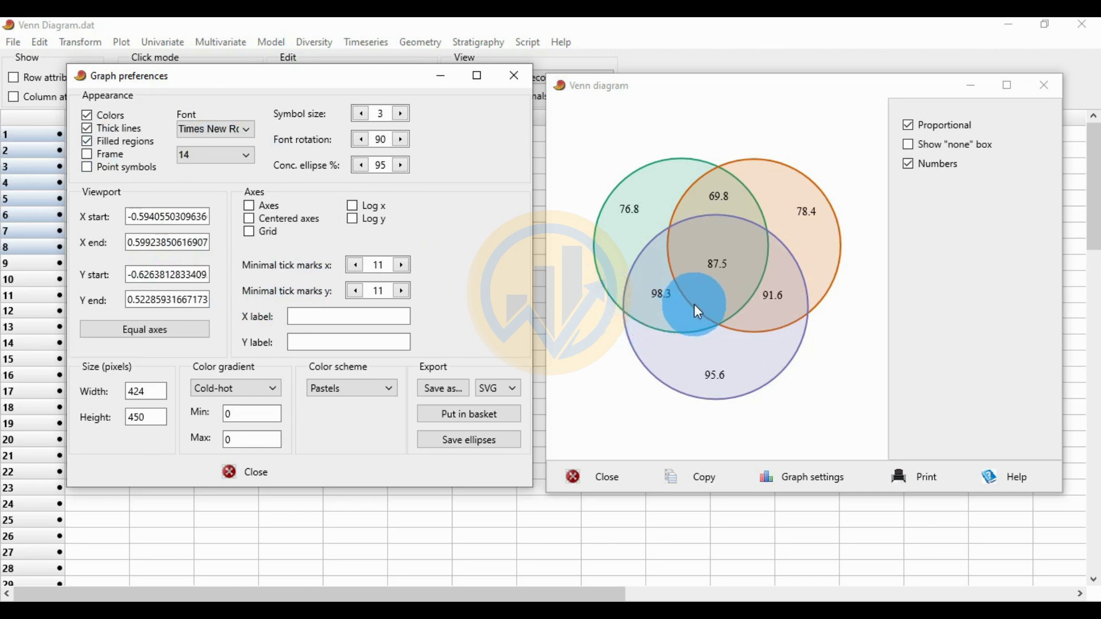
pyautogui.click(246, 154)
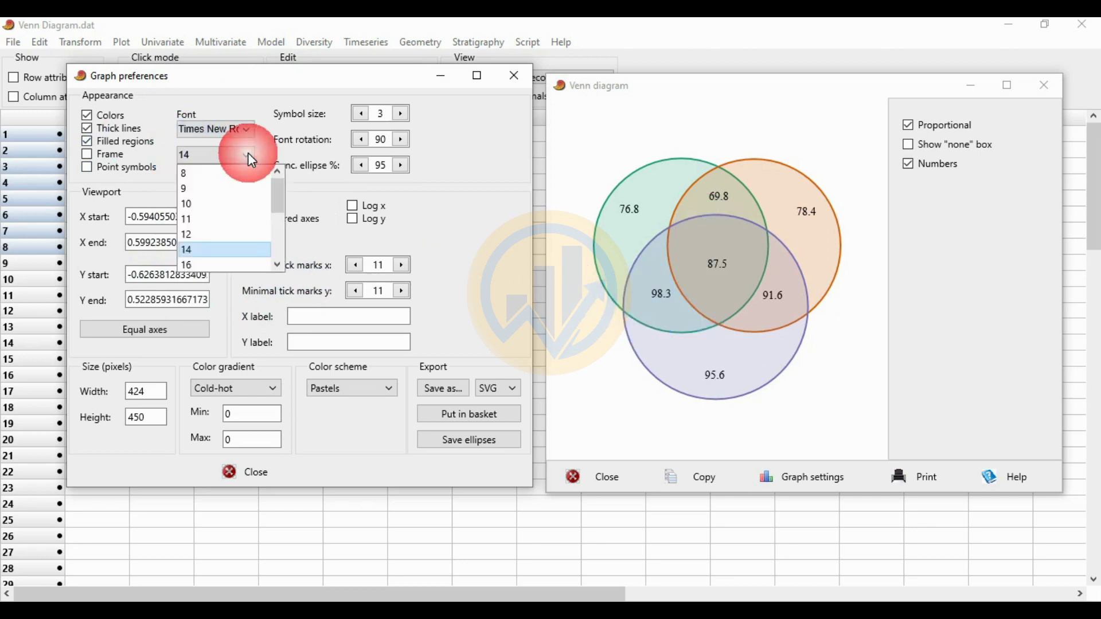
pyautogui.click(276, 129)
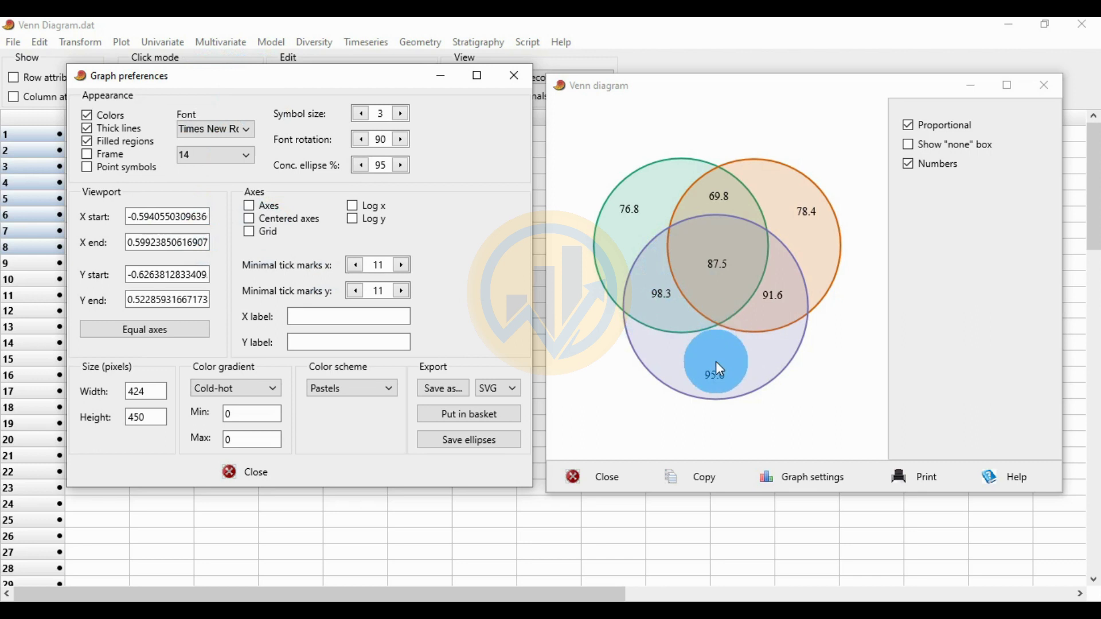
# - Export the diagram in JPG format as "Venn Diagram" in the Venn Diagram in Past folder, and close the graph preferences
pyautogui.click(513, 391)
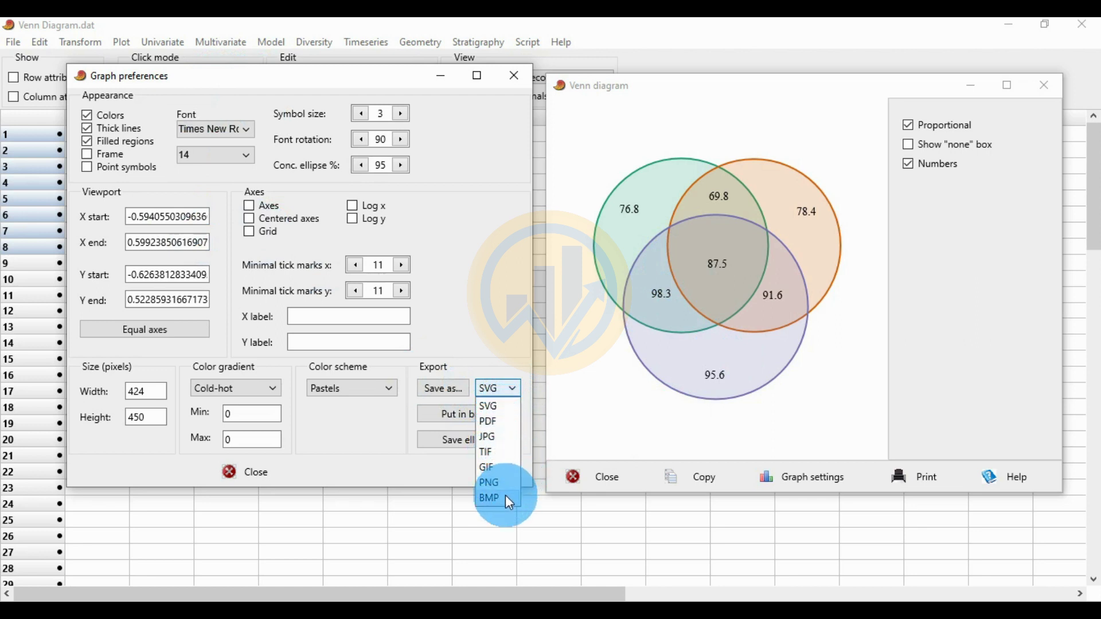
pyautogui.click(505, 439)
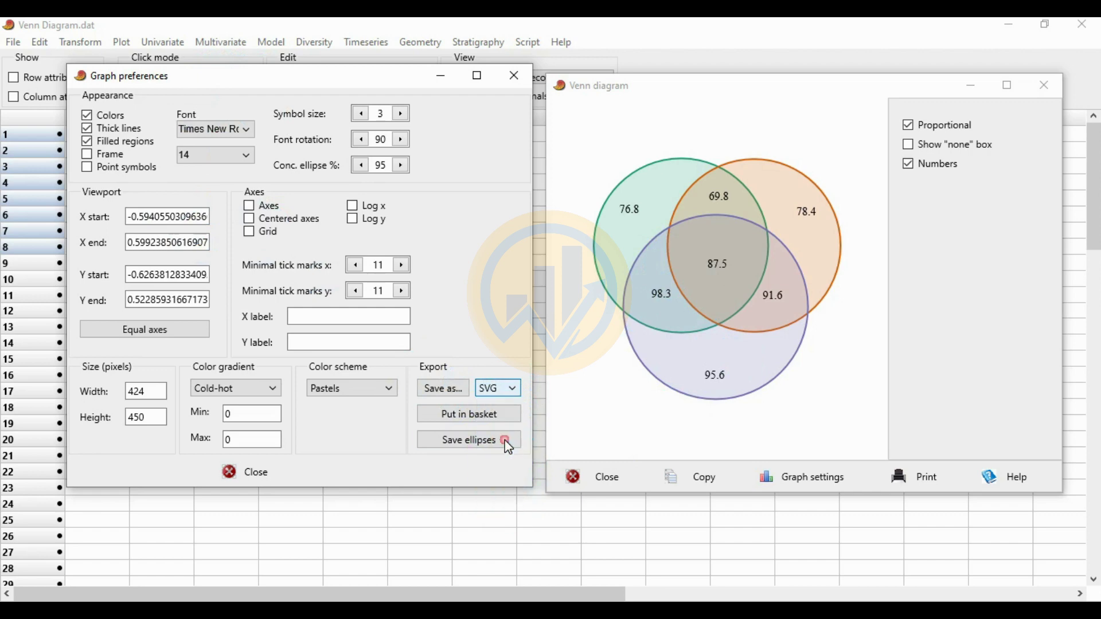
pyautogui.click(451, 398)
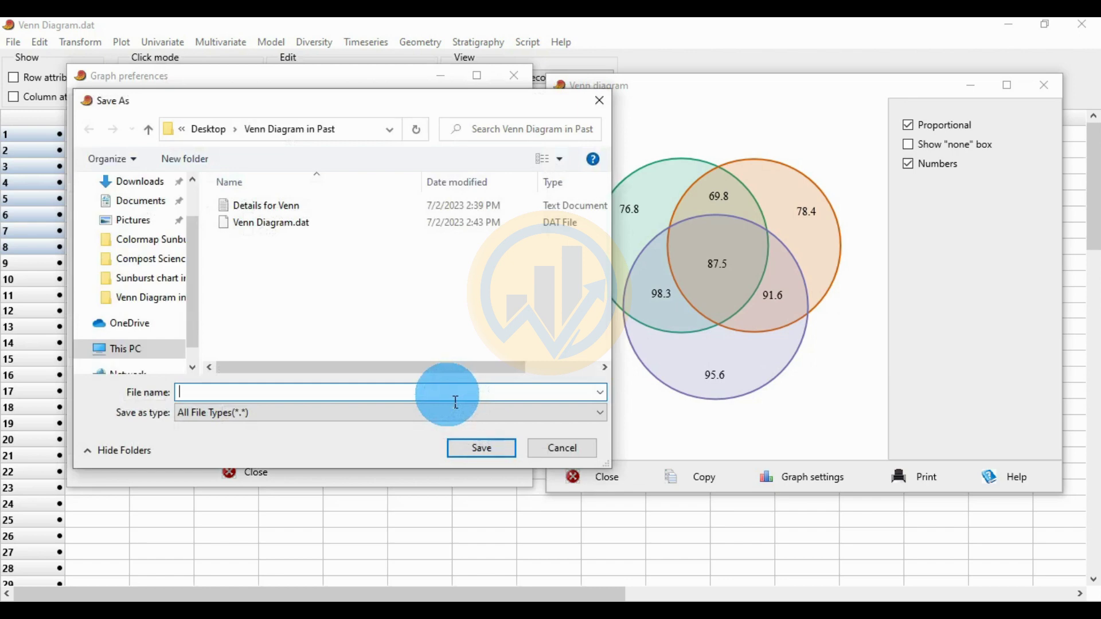
pyautogui.moveTo(324, 99); pyautogui.dragTo(331, 104)
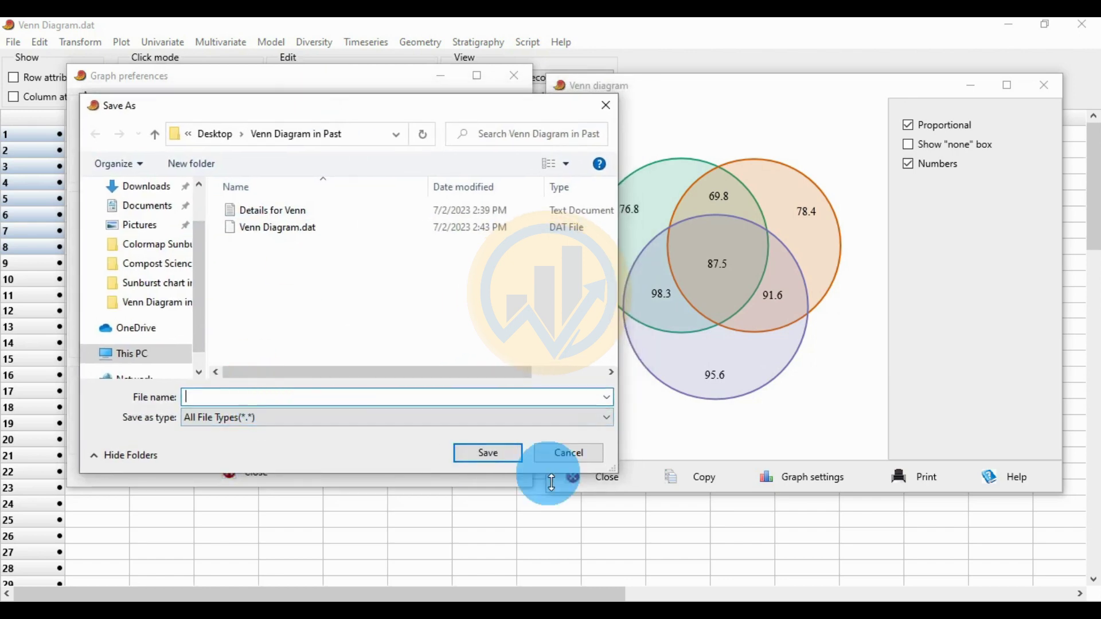
pyautogui.write('Venn ')
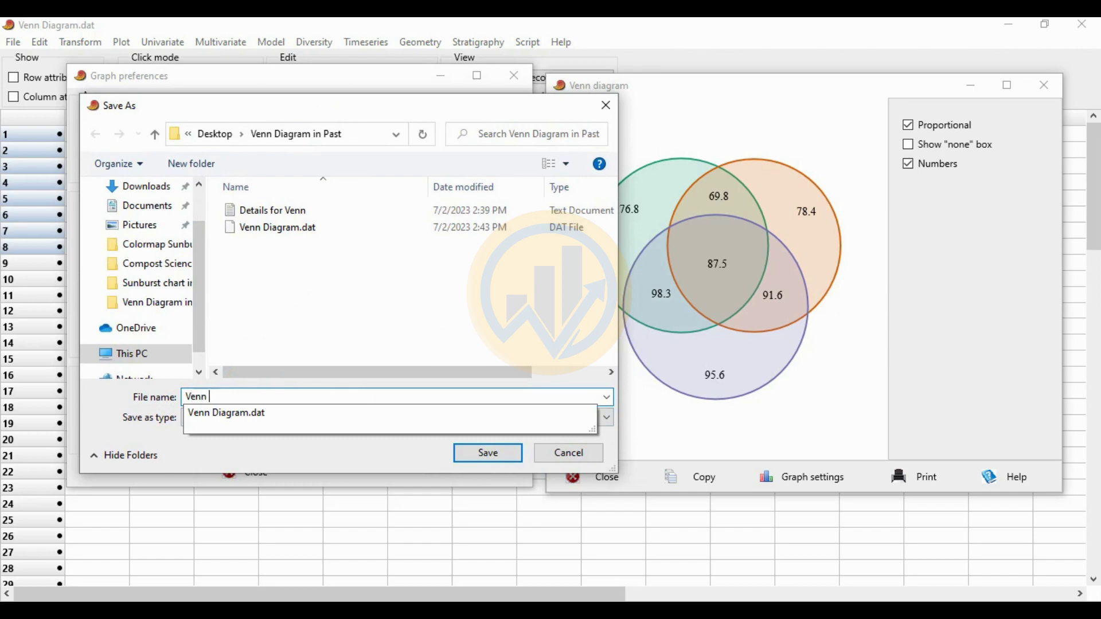
pyautogui.write('d')
pyautogui.press('BackSpace')
pyautogui.write('Diagram')
pyautogui.click(422, 311)
pyautogui.click(504, 454)
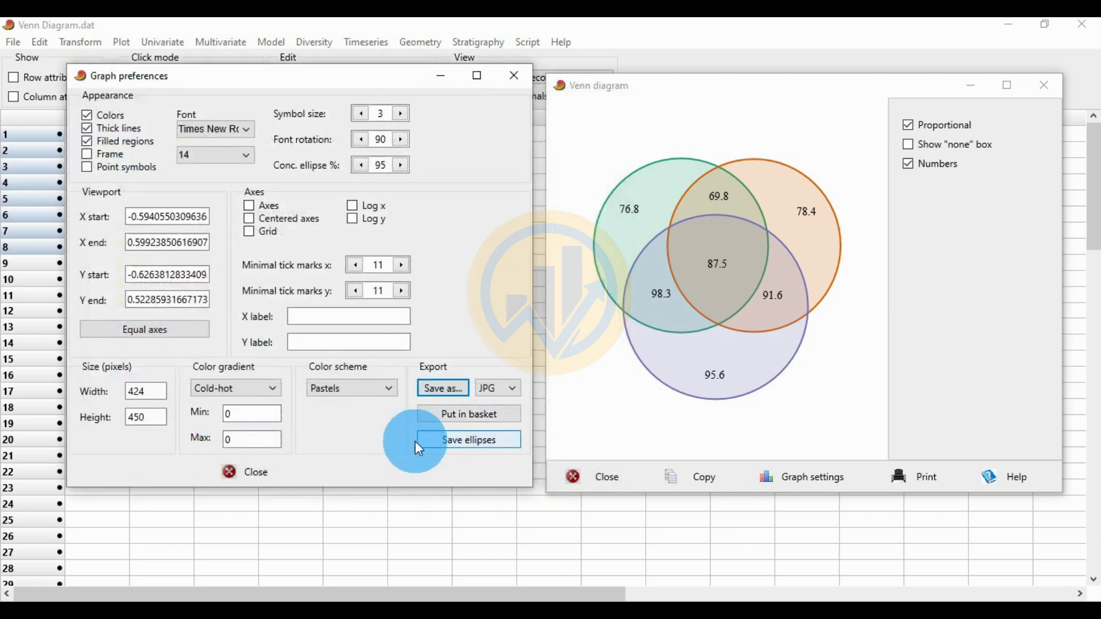
pyautogui.click(246, 471)
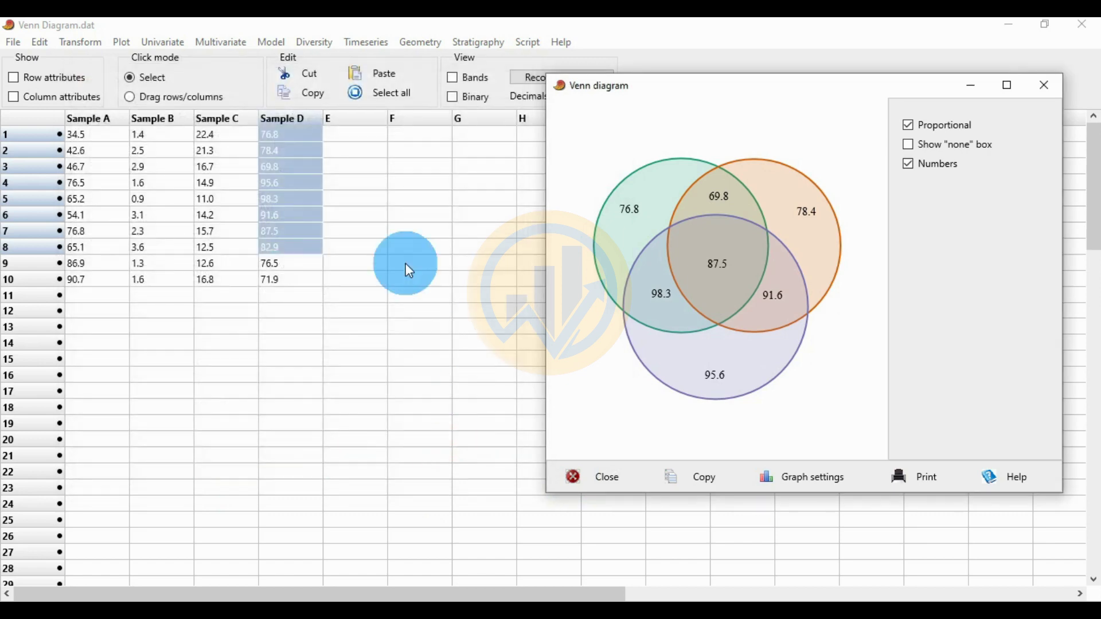